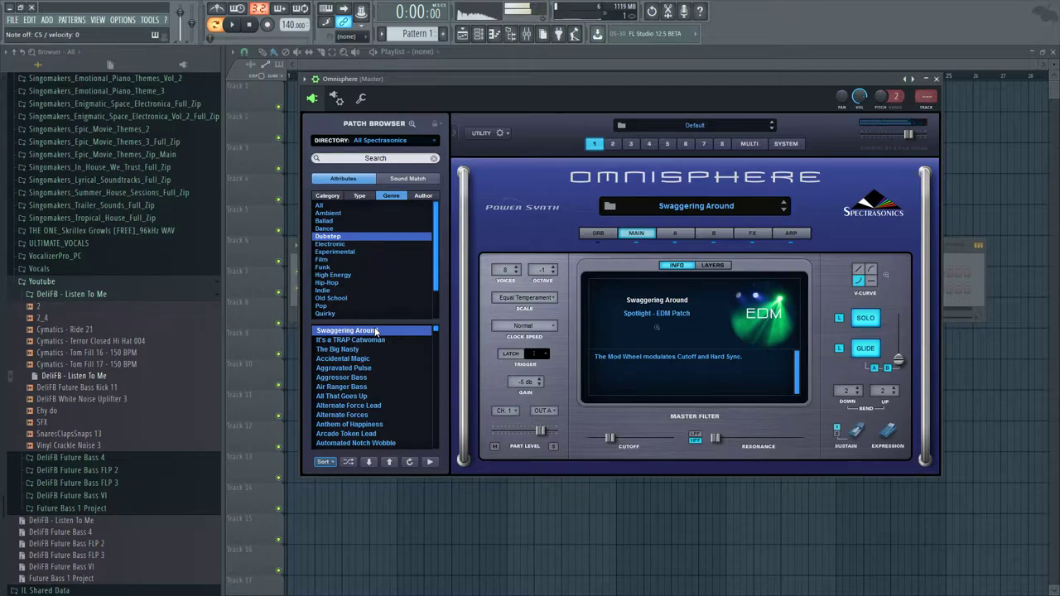
Audition the Dubstep patches one after another from It's a TRAP Catwoman through Automated Notch Wobble.
key(Down)
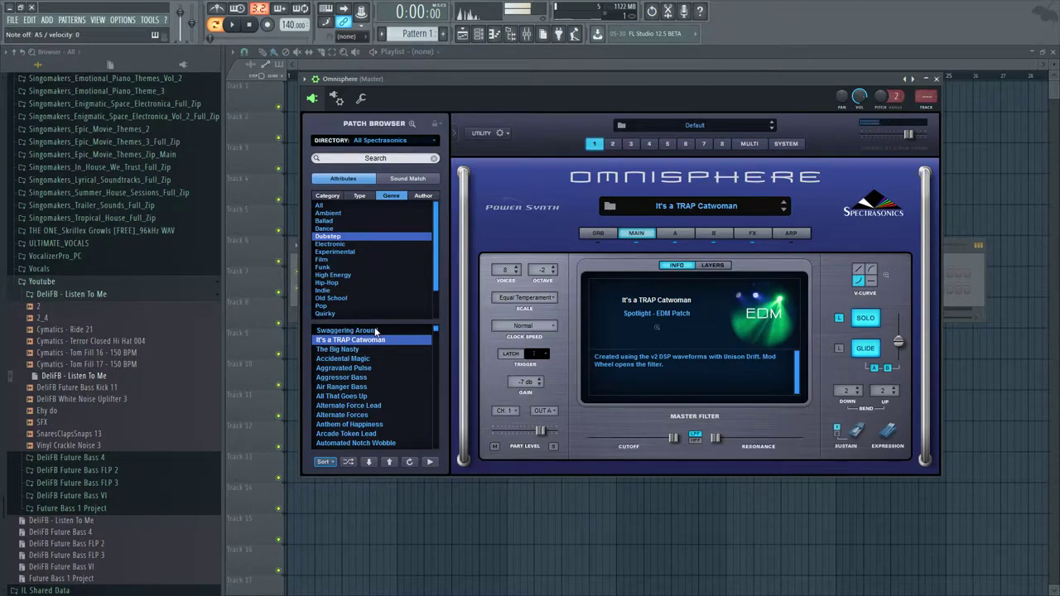
key(Down)
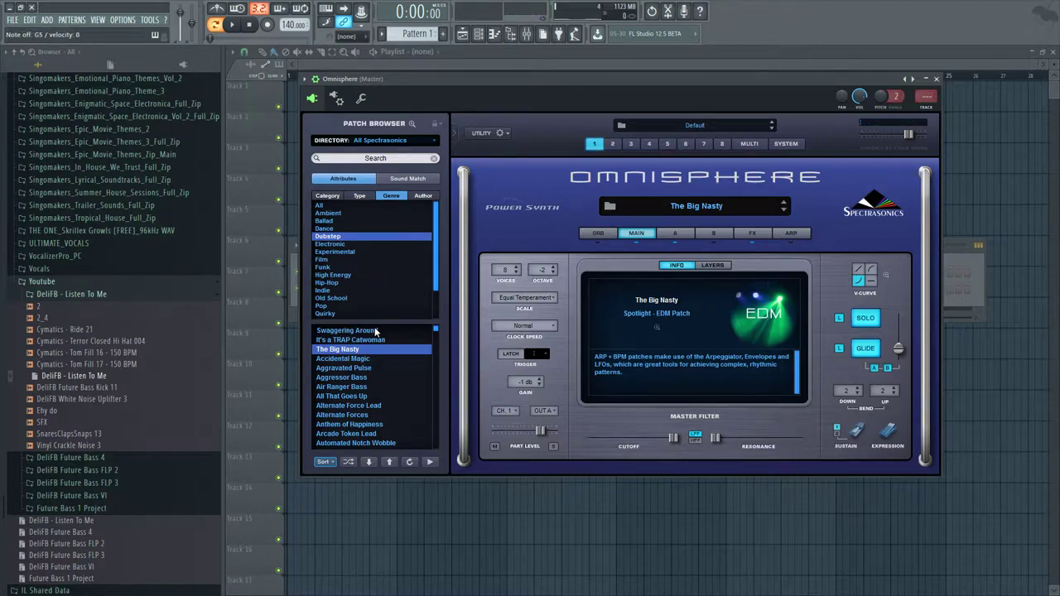
key(Down)
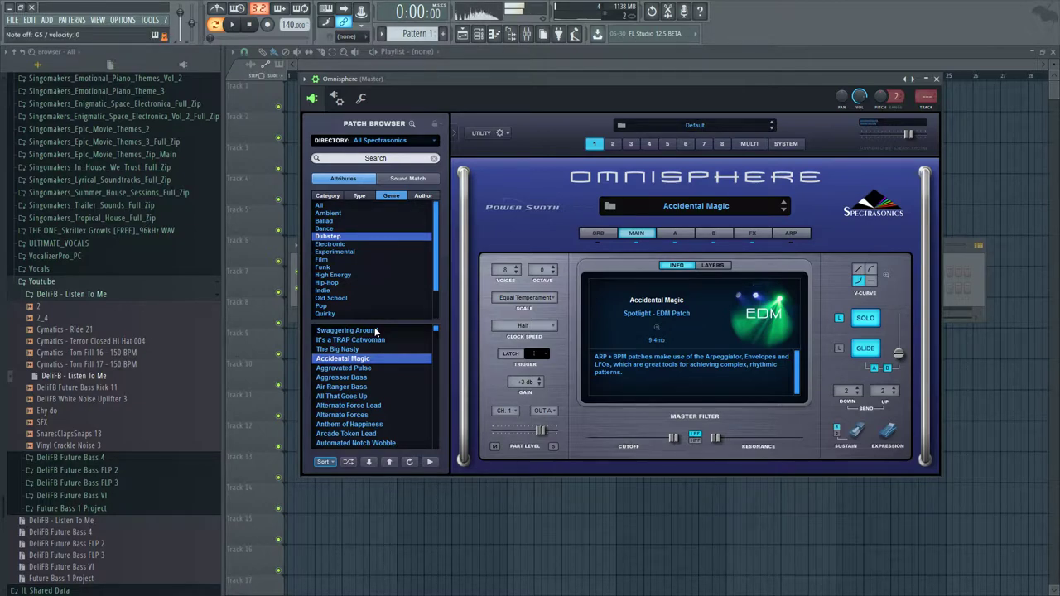
key(Down)
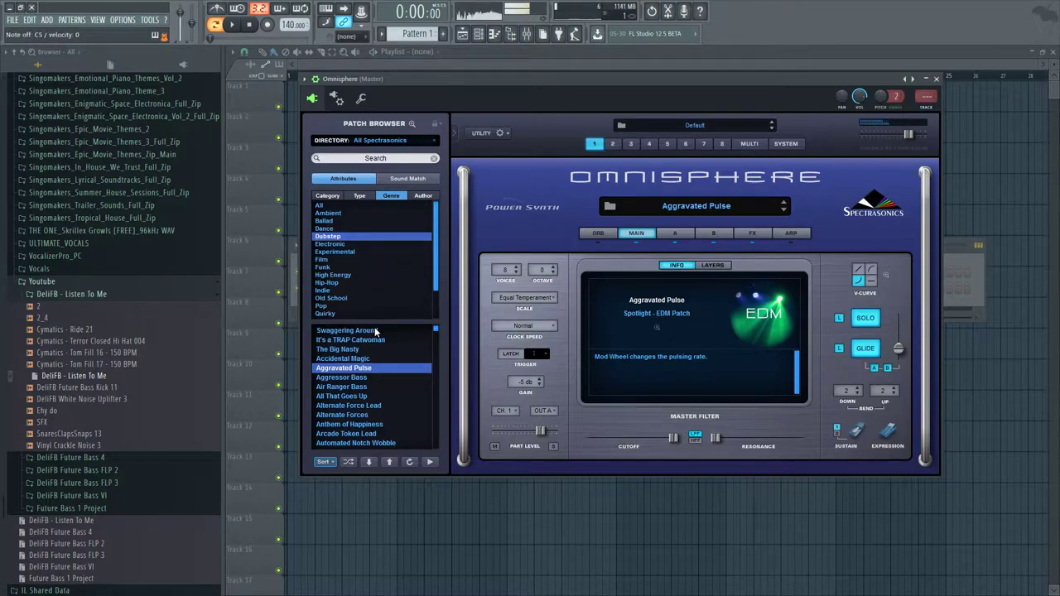
key(Down)
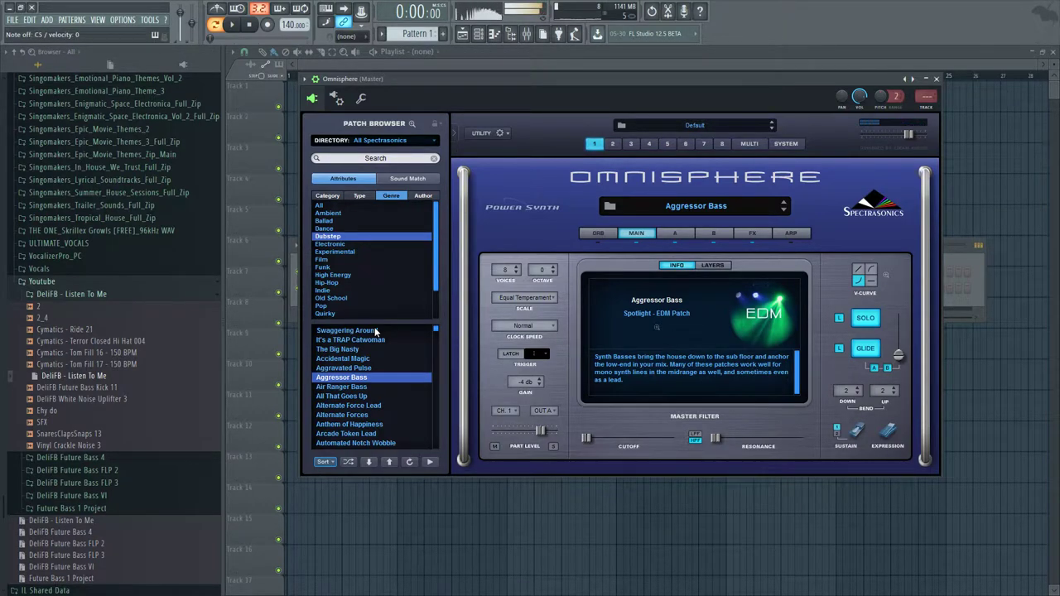
key(Down)
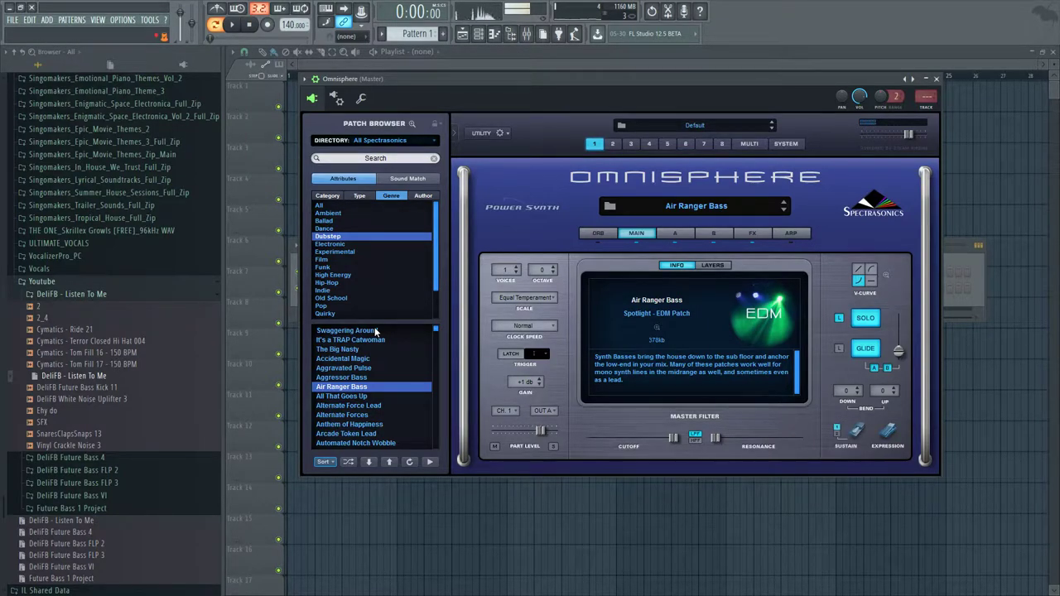
key(Down)
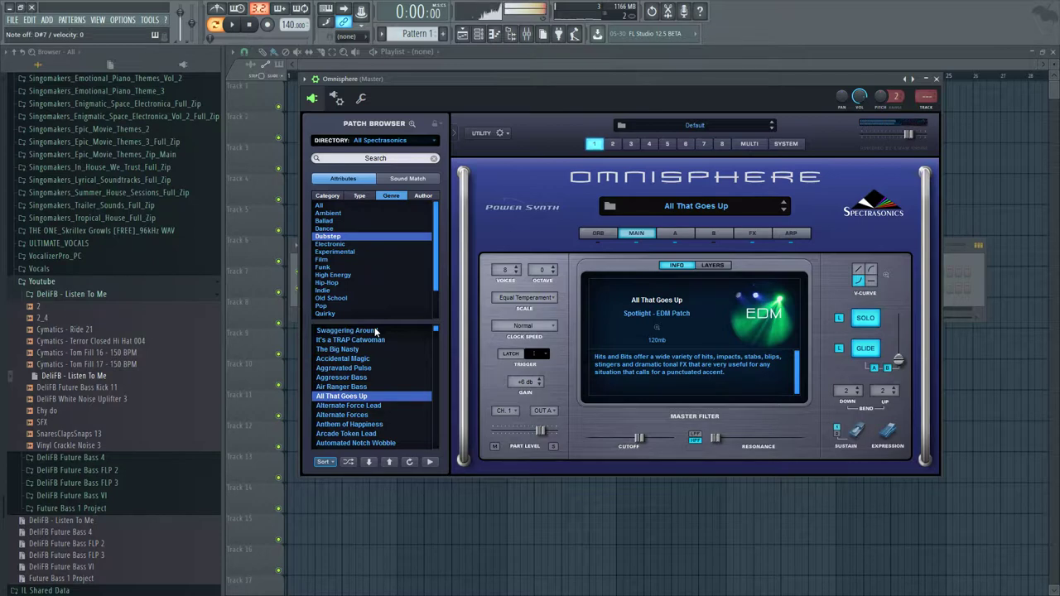
key(Down)
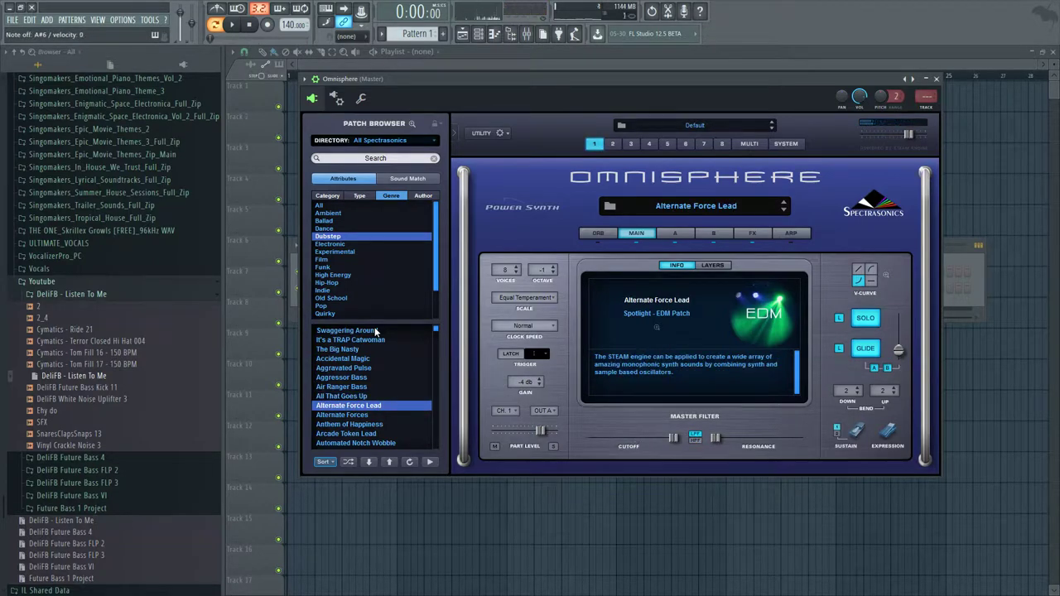
key(Down)
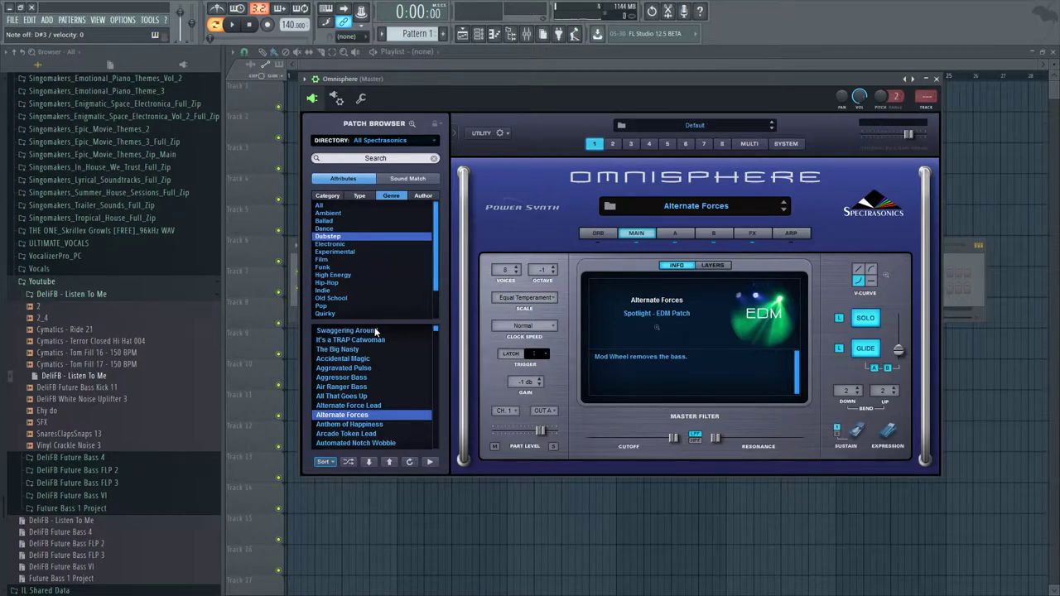
key(Down)
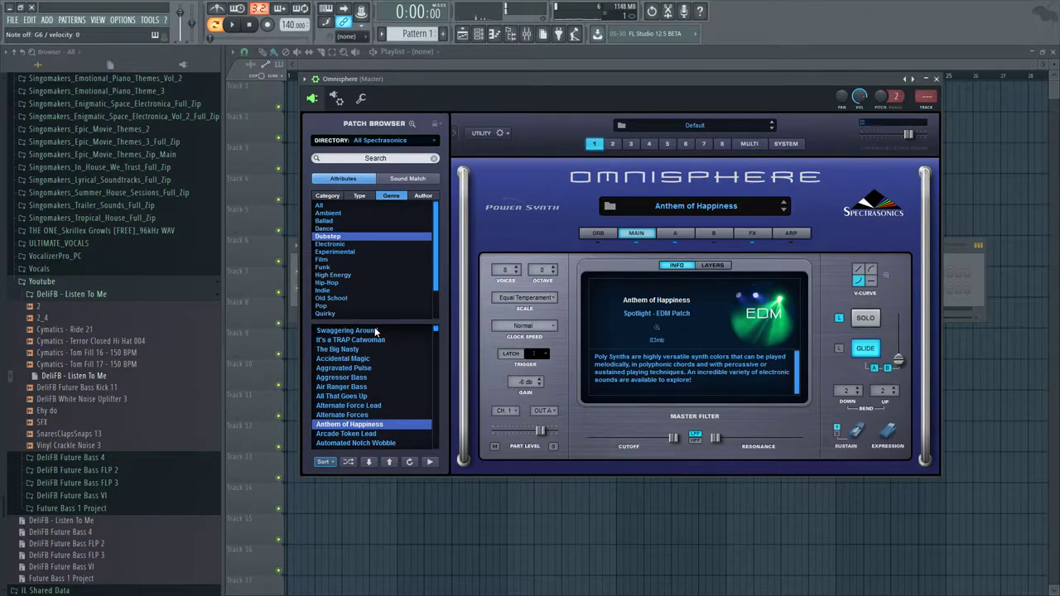
key(Down)
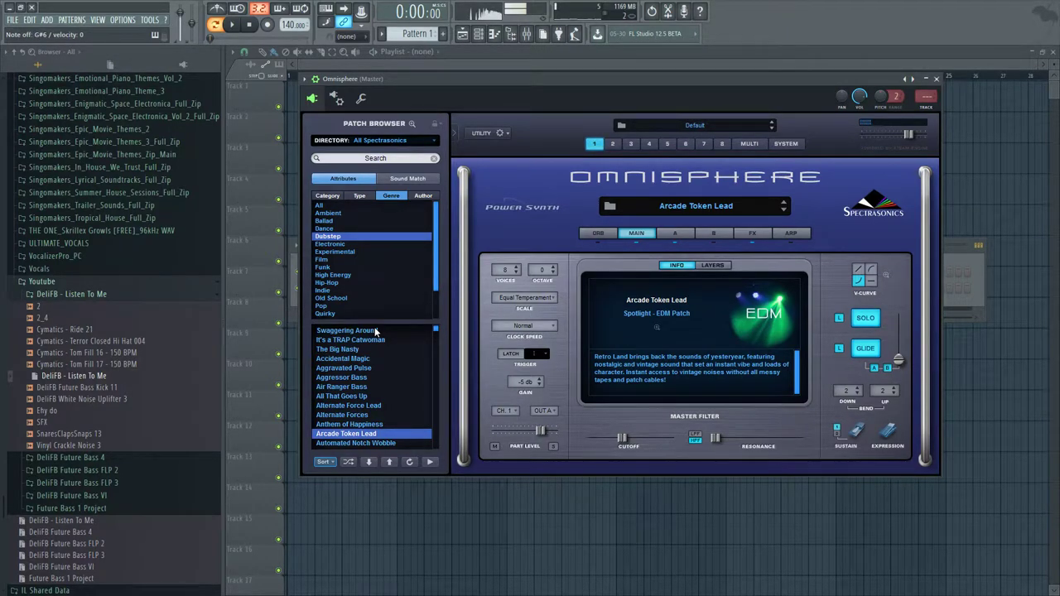
key(Down)
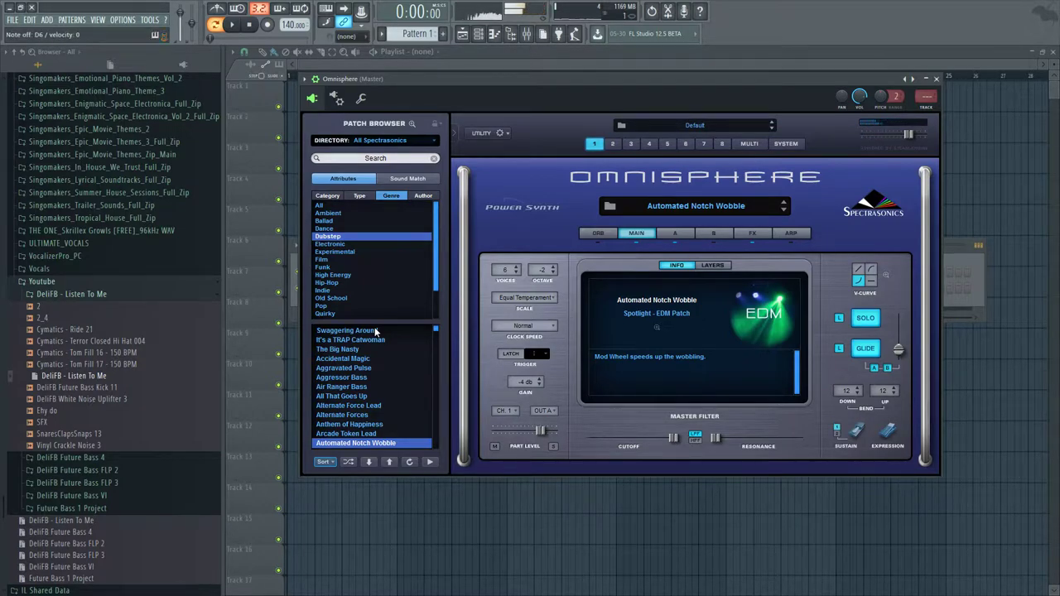
Continue auditioning the Dubstep patches in list order from Bad Philosophy through Blizz Saws.
key(Down)
key(Down)
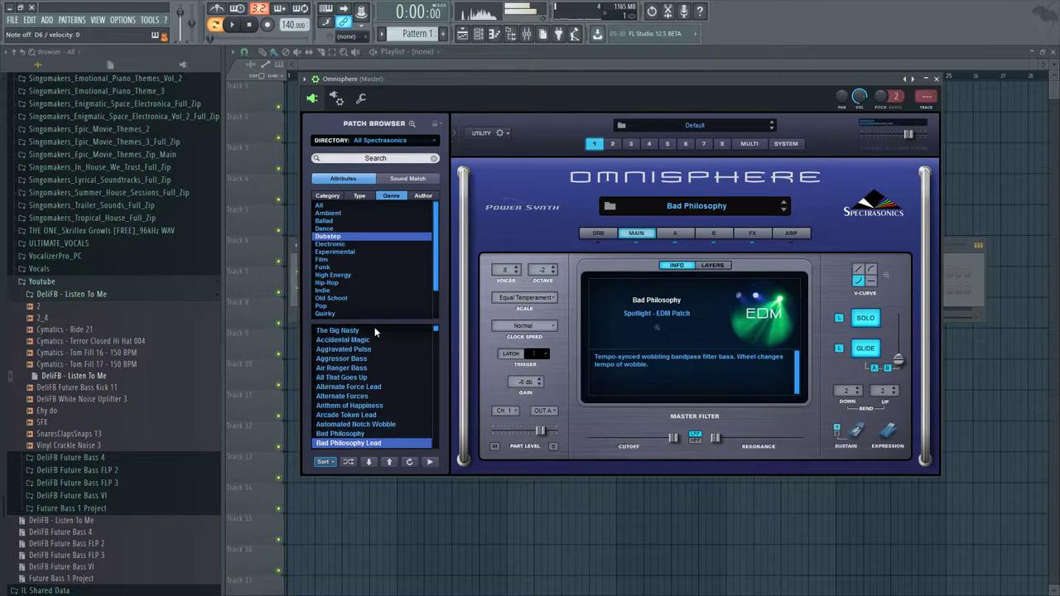
key(Down)
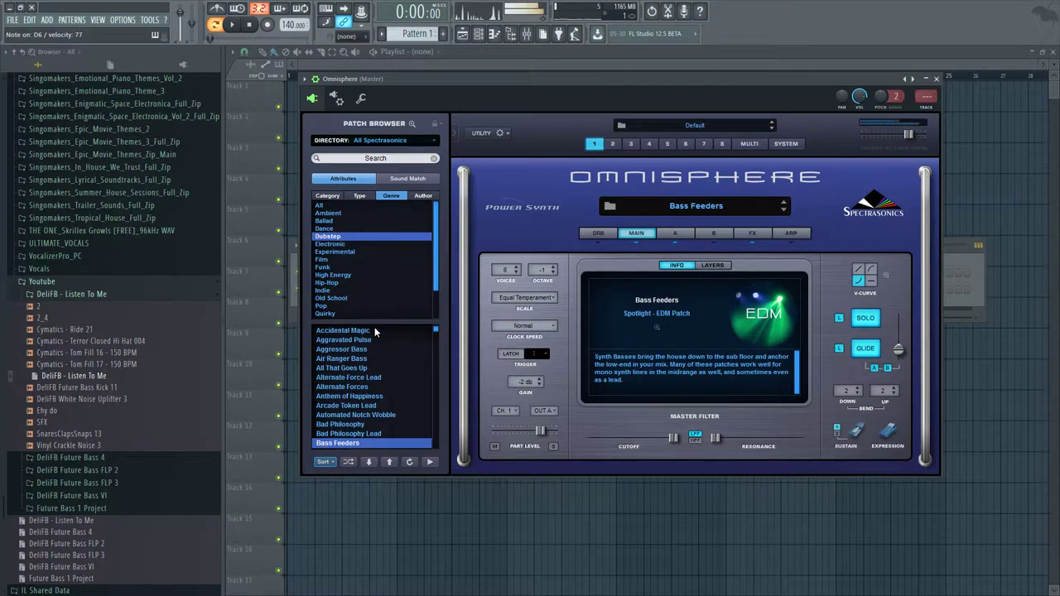
key(Down)
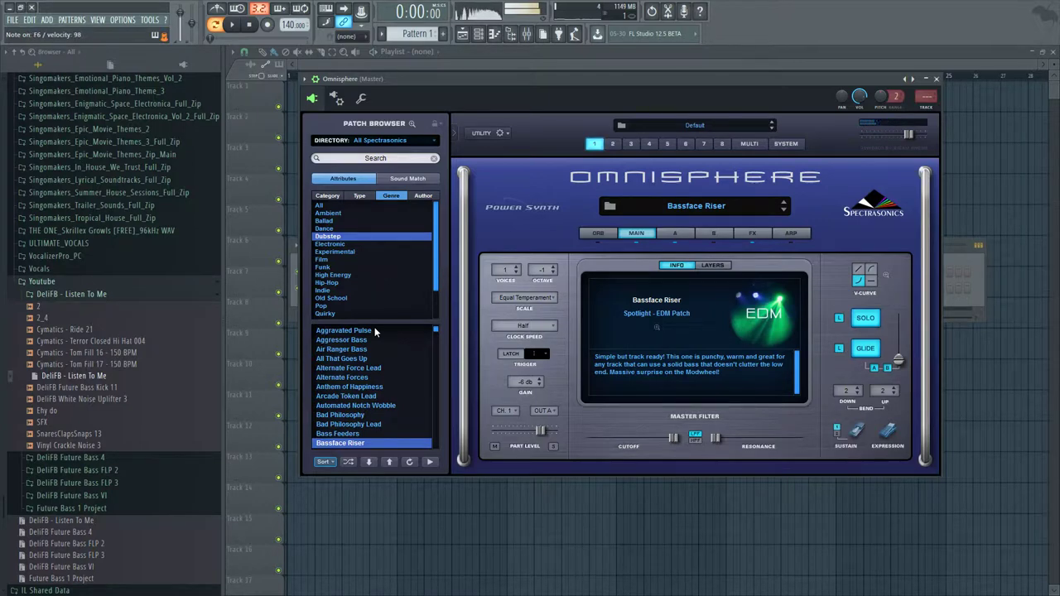
key(Down)
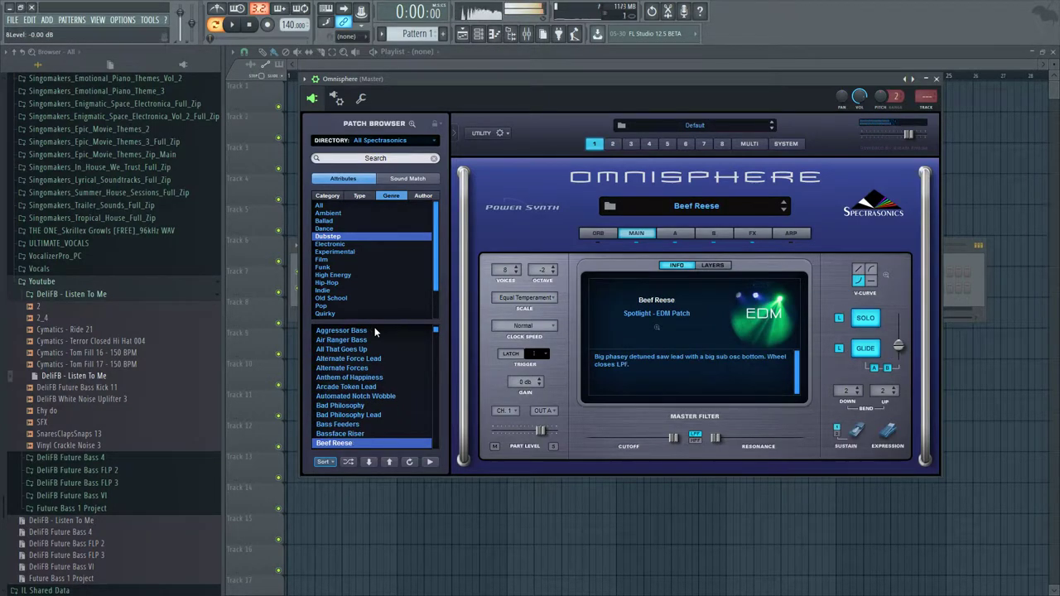
key(Down)
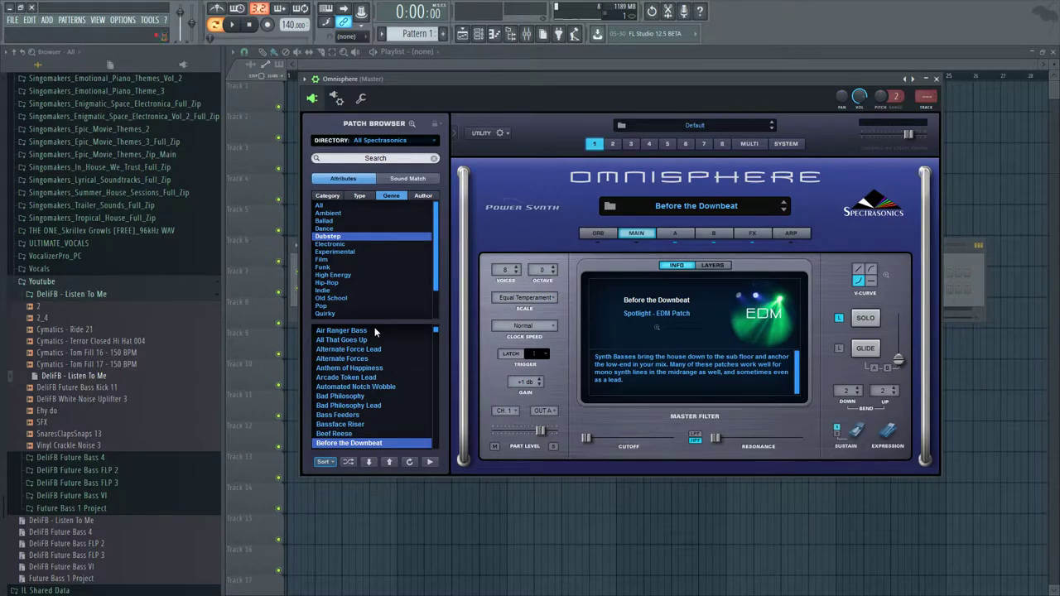
key(Down)
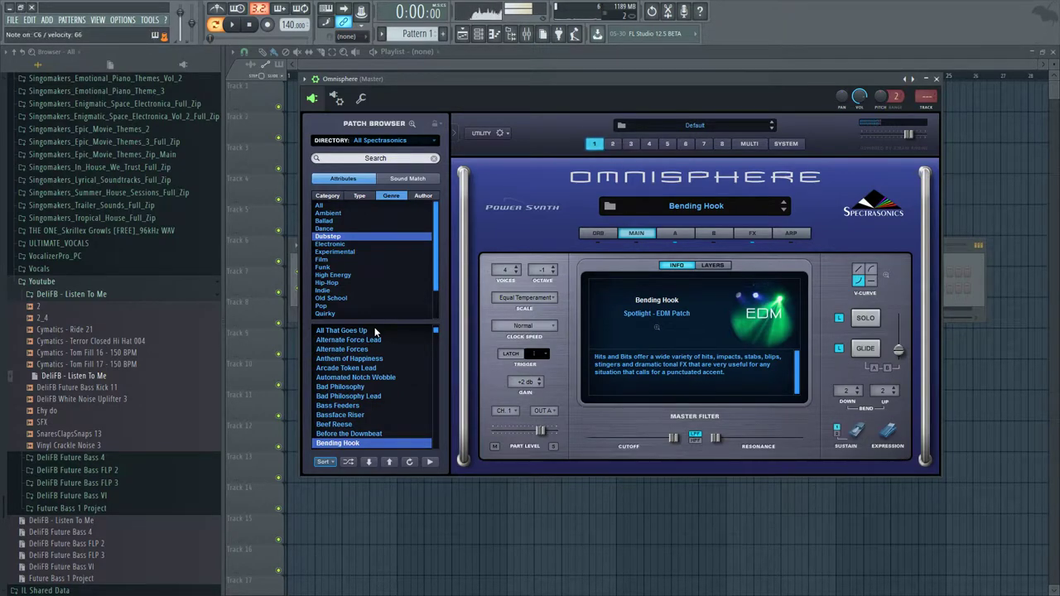
key(Down)
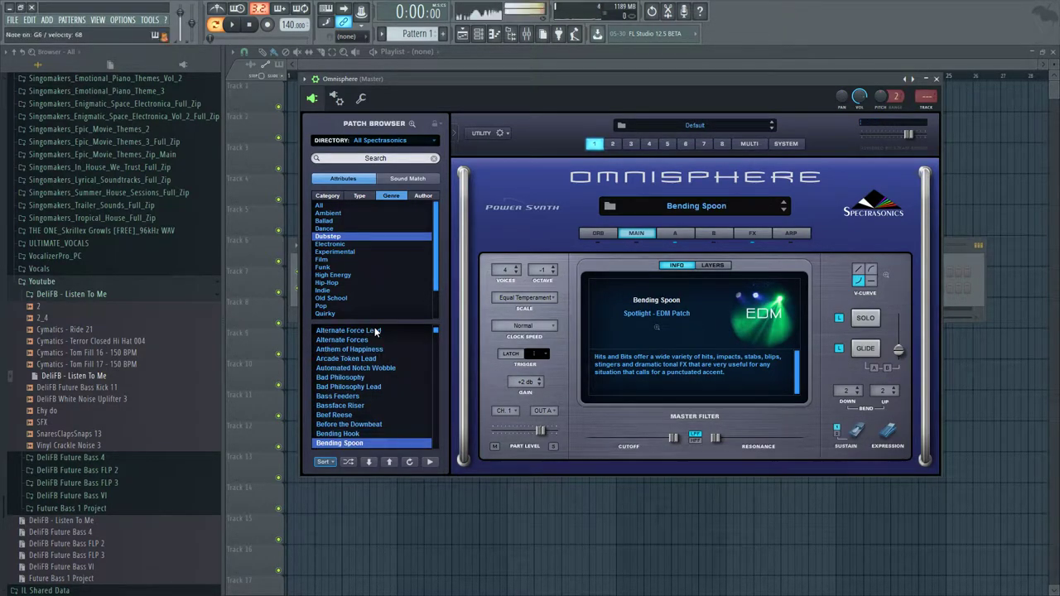
key(Down)
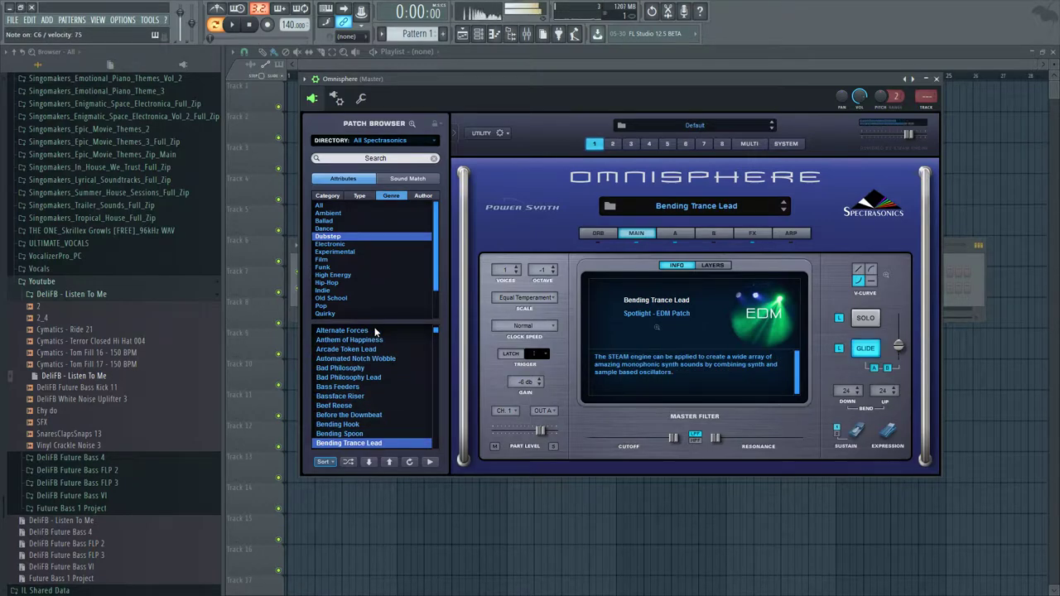
key(Down)
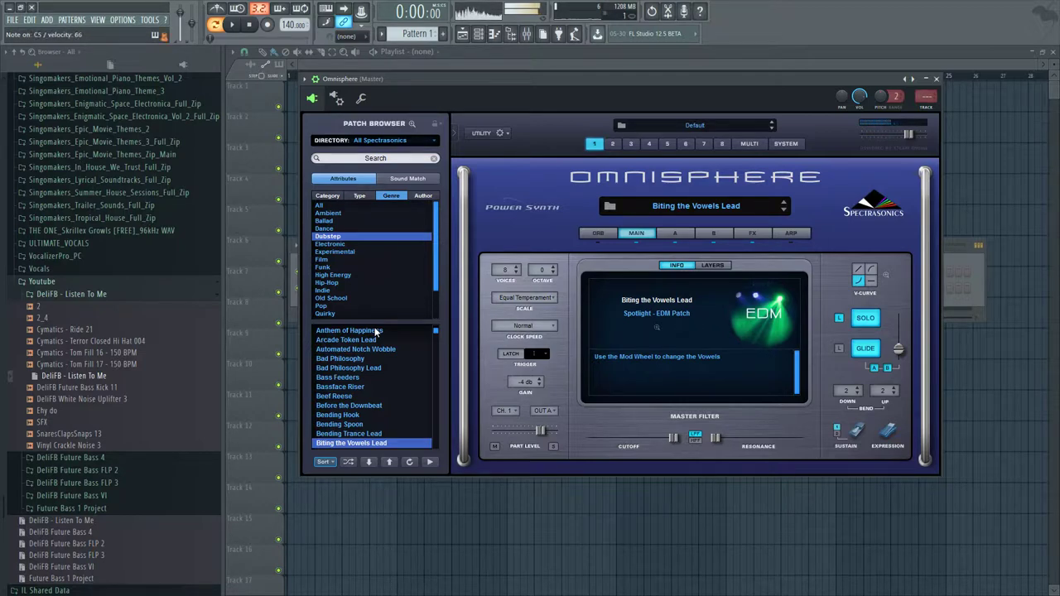
key(Down)
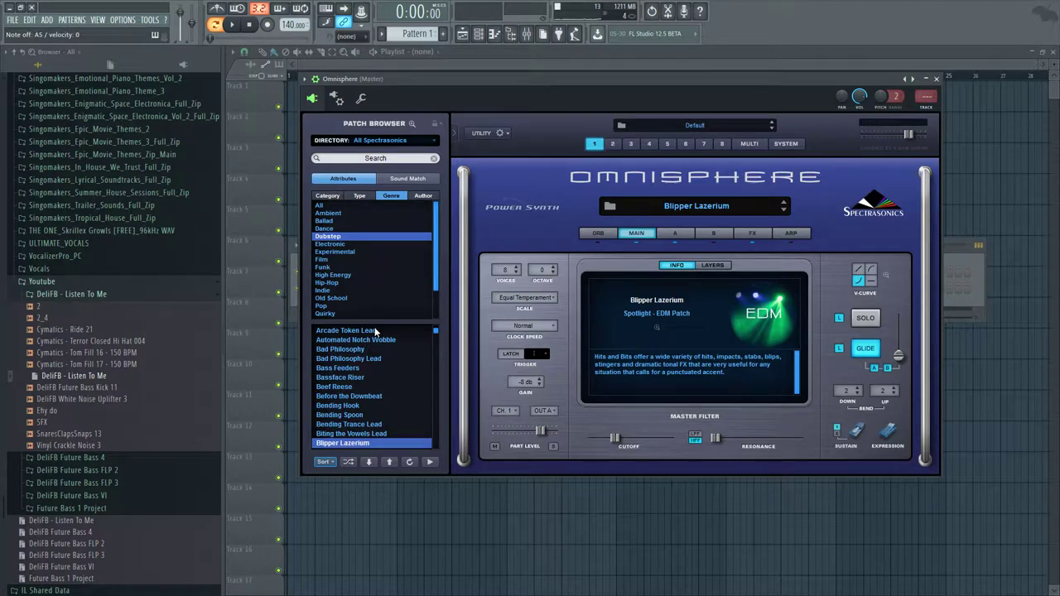
key(Down)
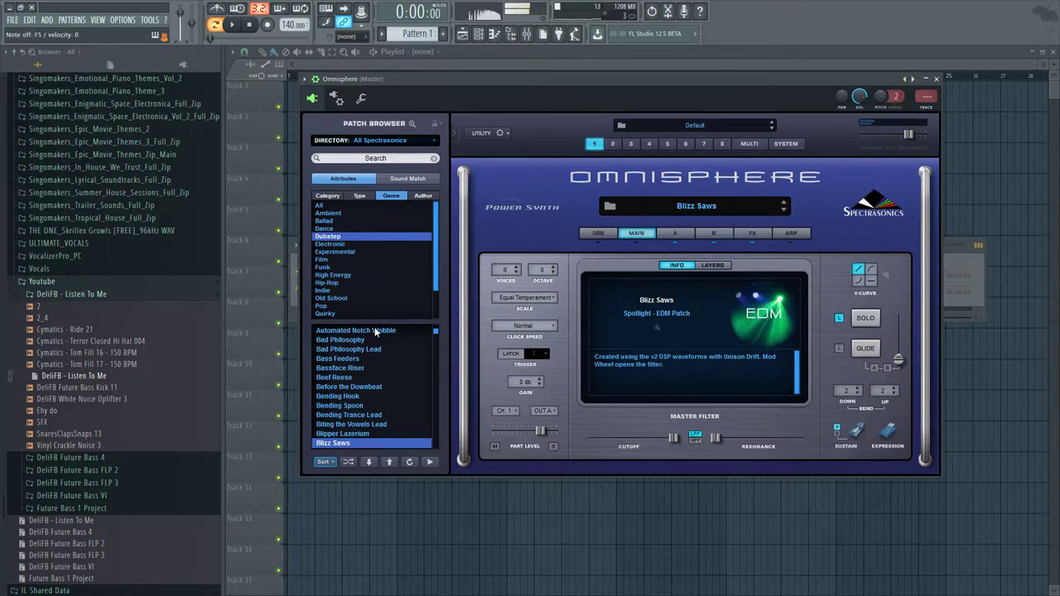
Audition the Dubstep patches in list order from Blood Letting Lead through Buzzy Reprisal.
key(Down)
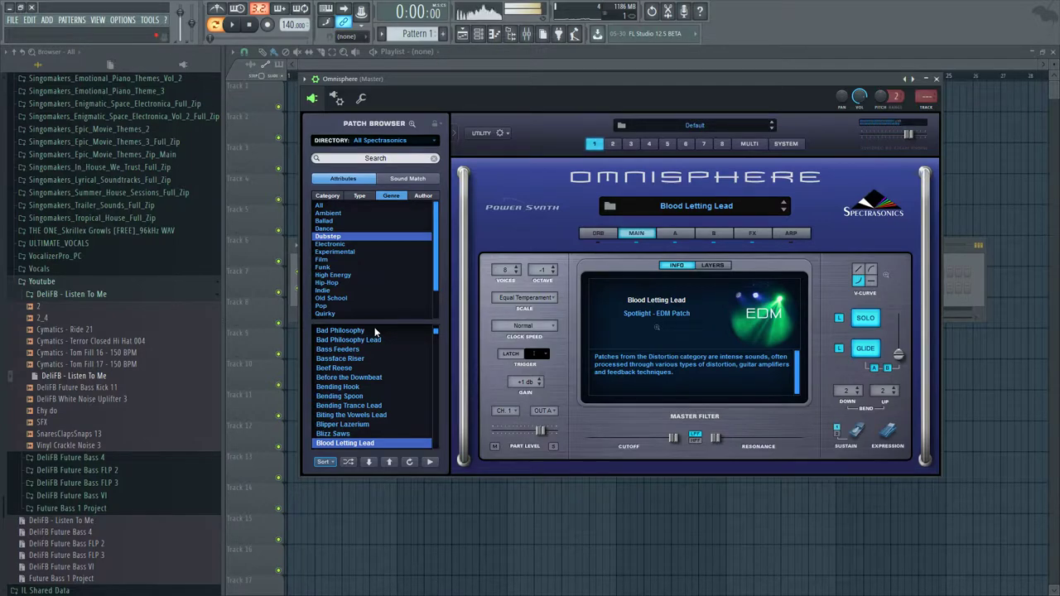
key(Down)
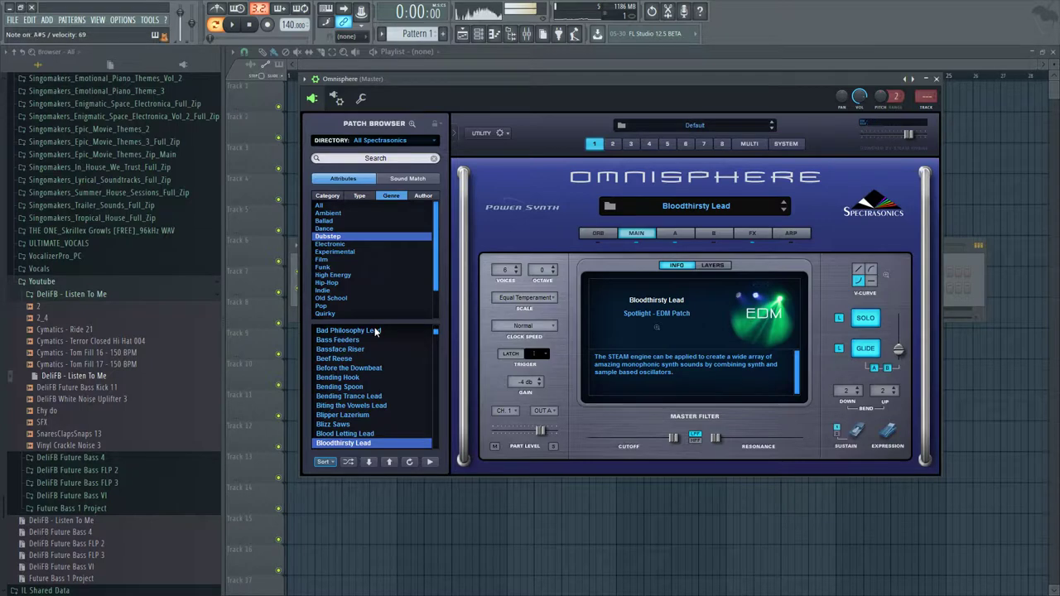
key(Down)
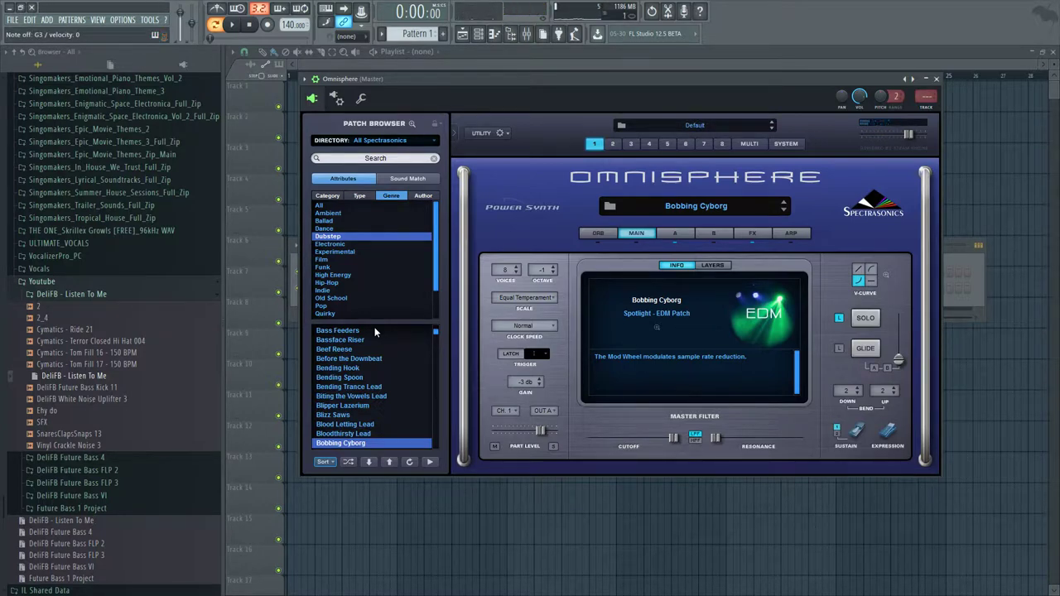
key(Down)
key(Down)
key(Down)
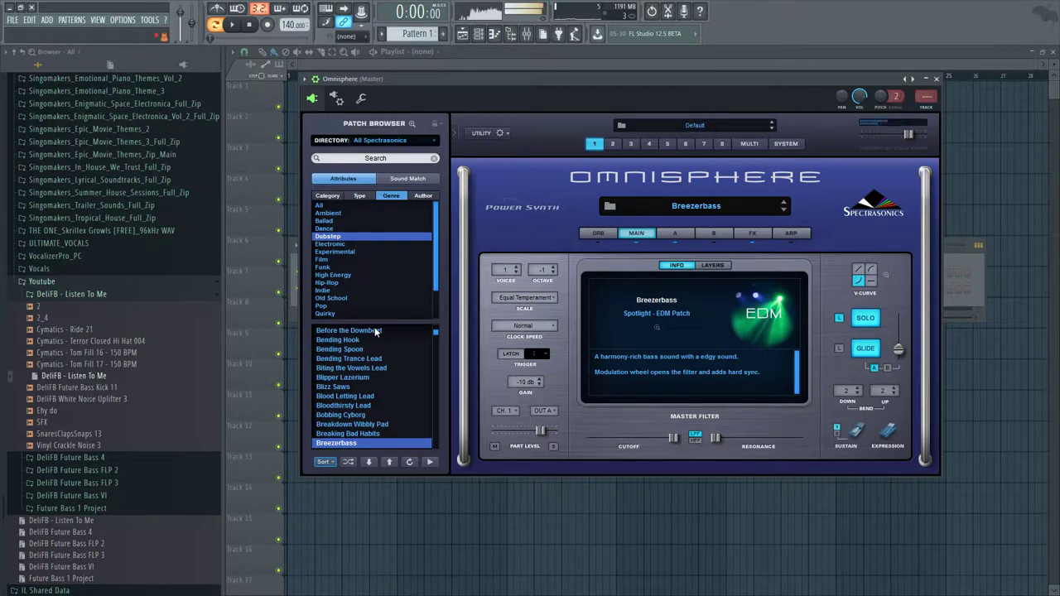
key(Down)
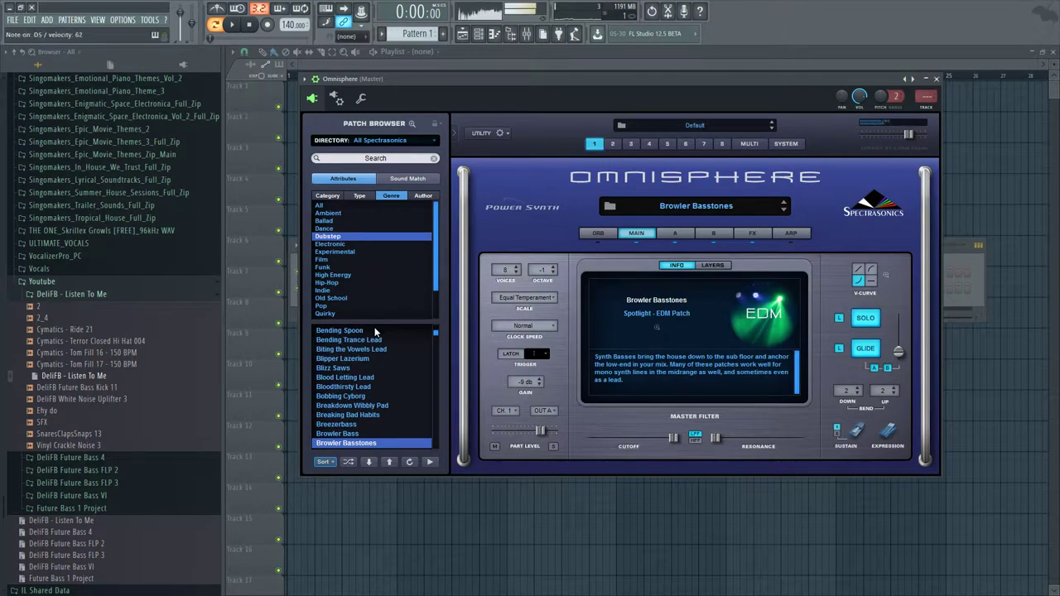
key(Down)
key(Down)
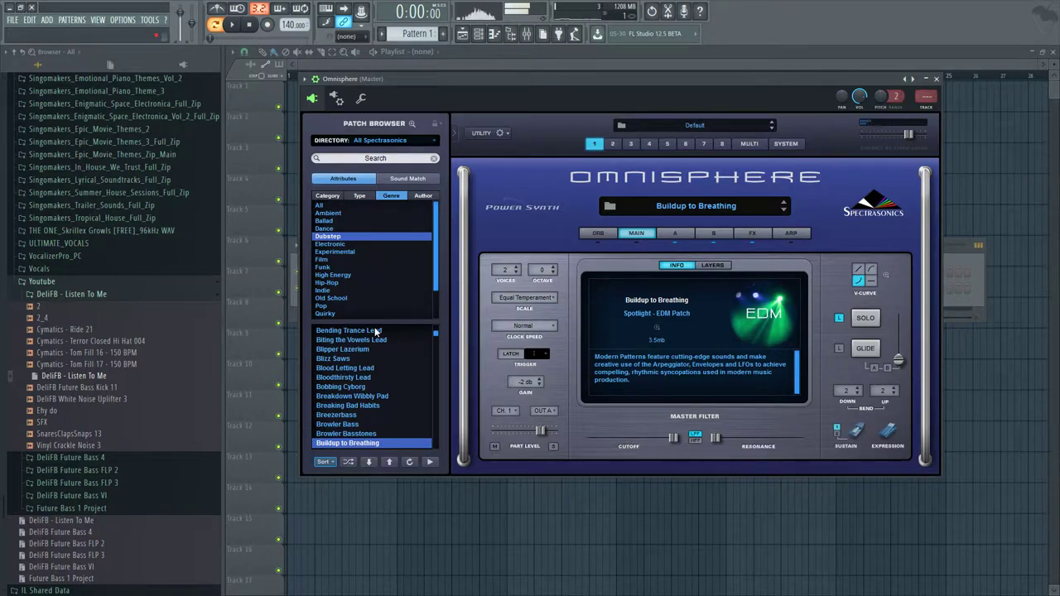
key(Down)
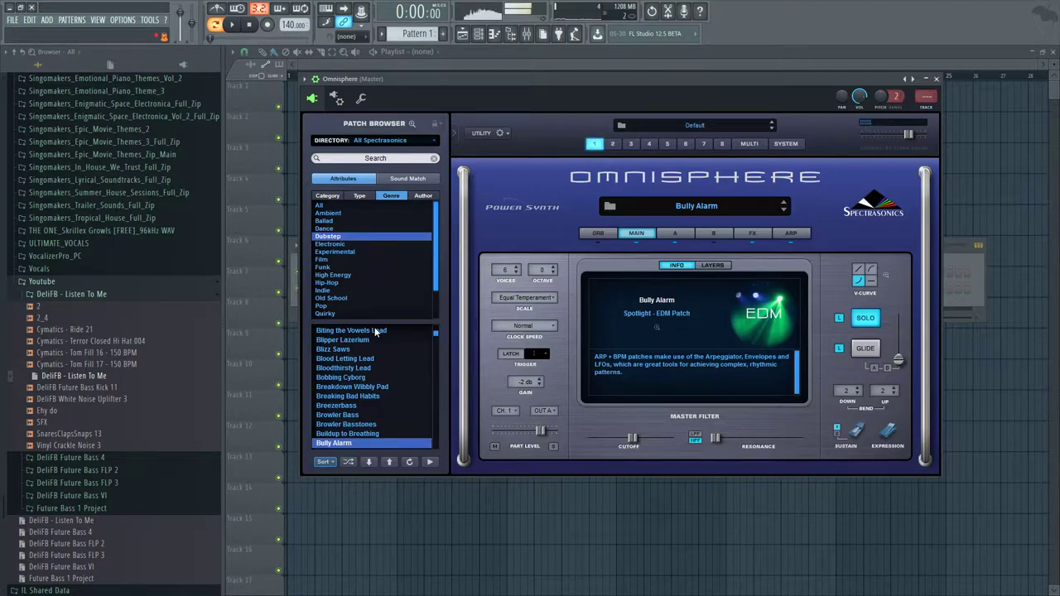
key(Down)
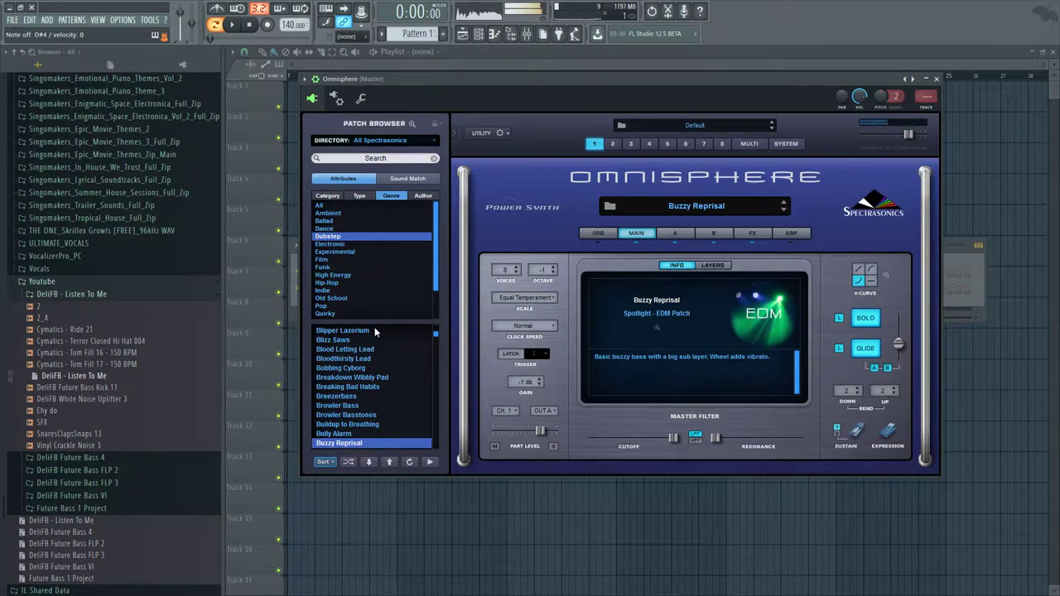
Step through the Dubstep patches from Came in like an LFO to Clipped Sine Wobbler and audition them.
key(Down)
key(Down)
key(Down)
key(Down)
key(Down)
key(Down)
key(Down)
key(Down)
key(Down)
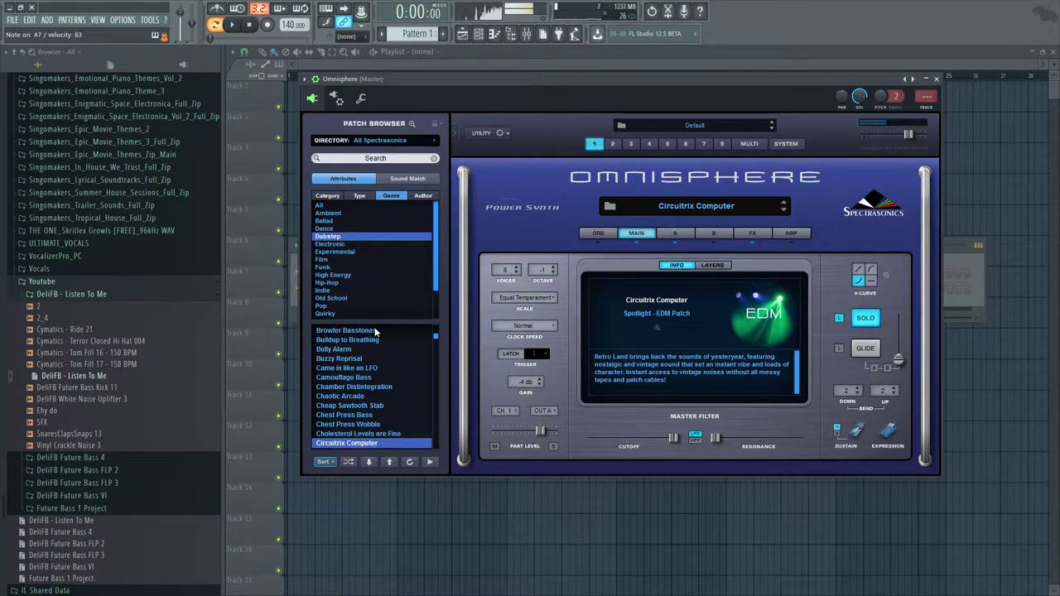
key(Down)
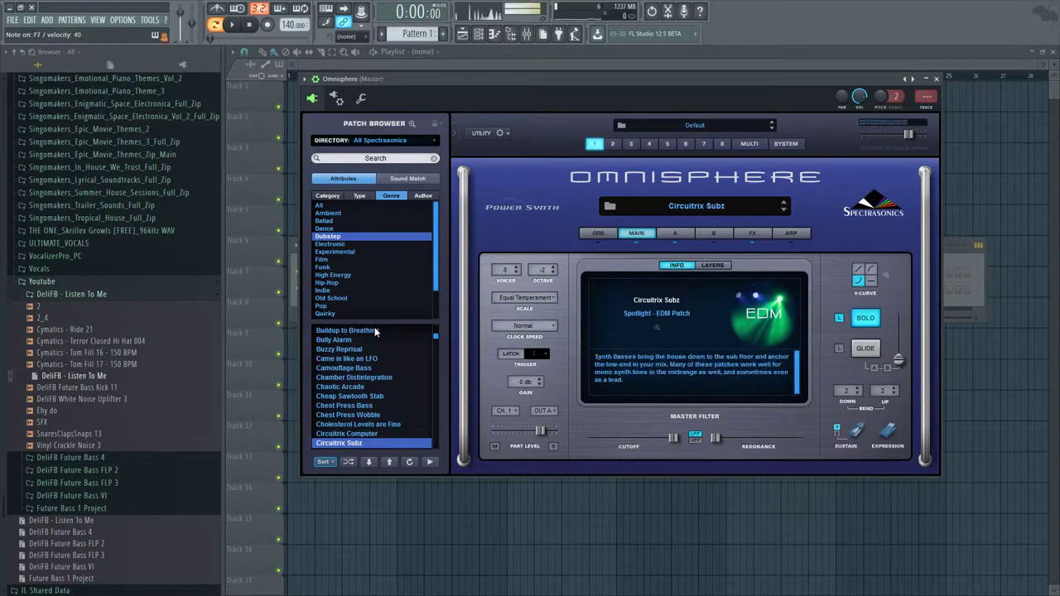
key(Down)
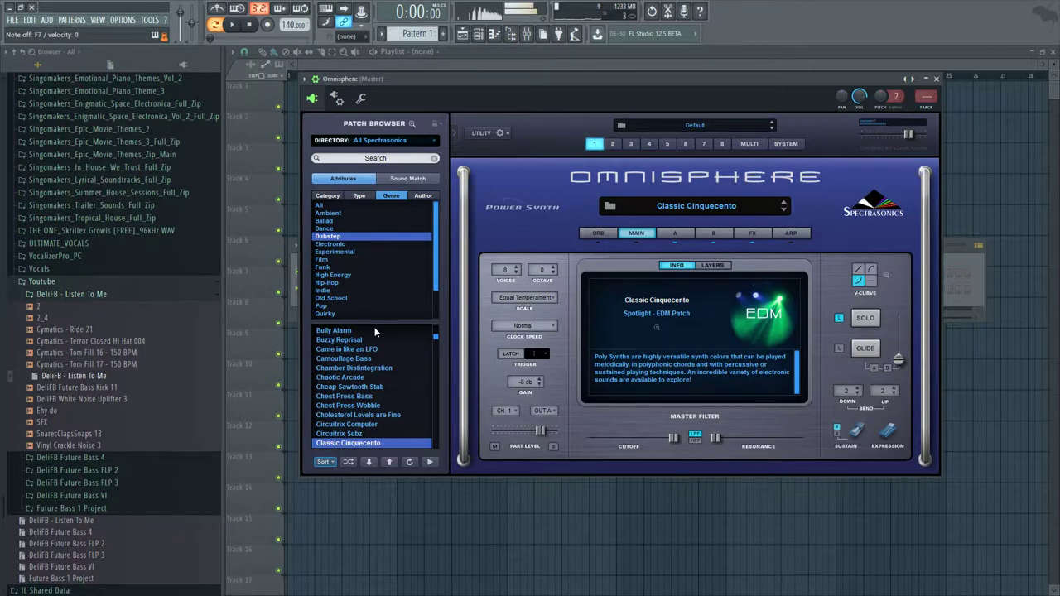
key(Down)
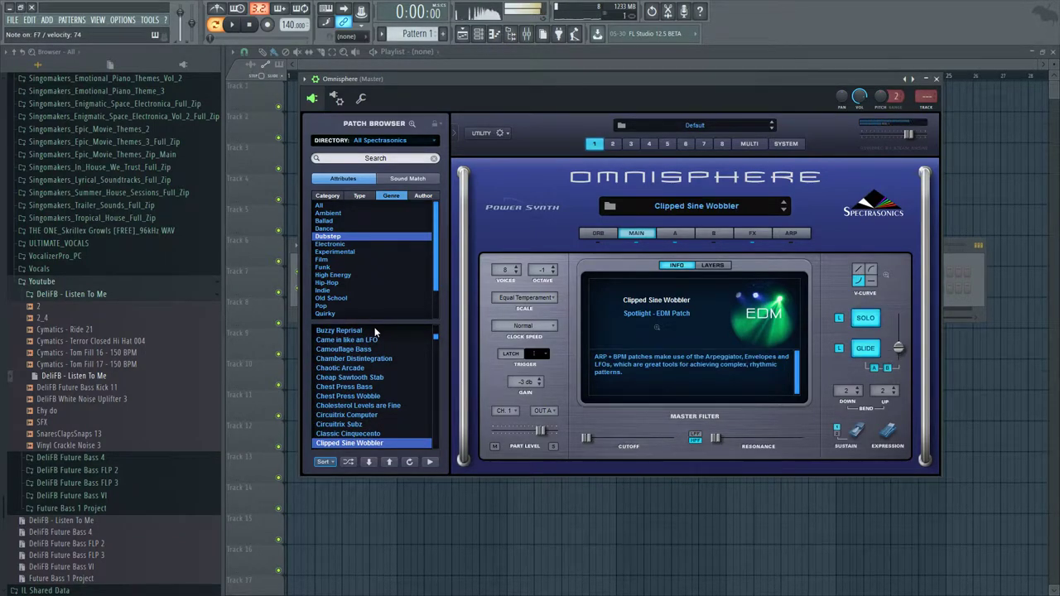
Audition the Dubstep patches in list order from Clipped Sines Bass through Cranium Drillbit.
key(Down)
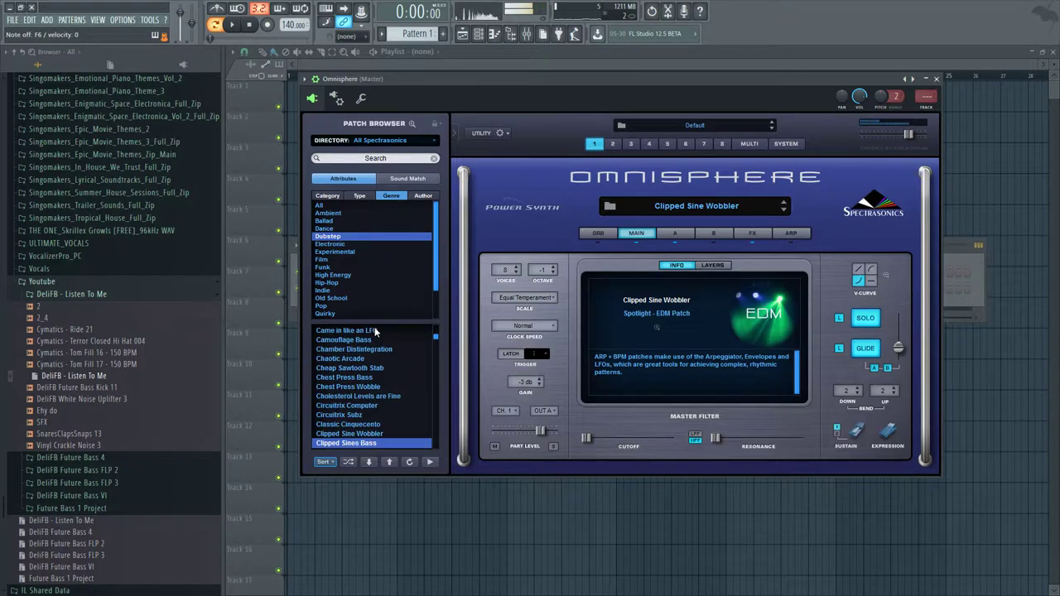
key(Down)
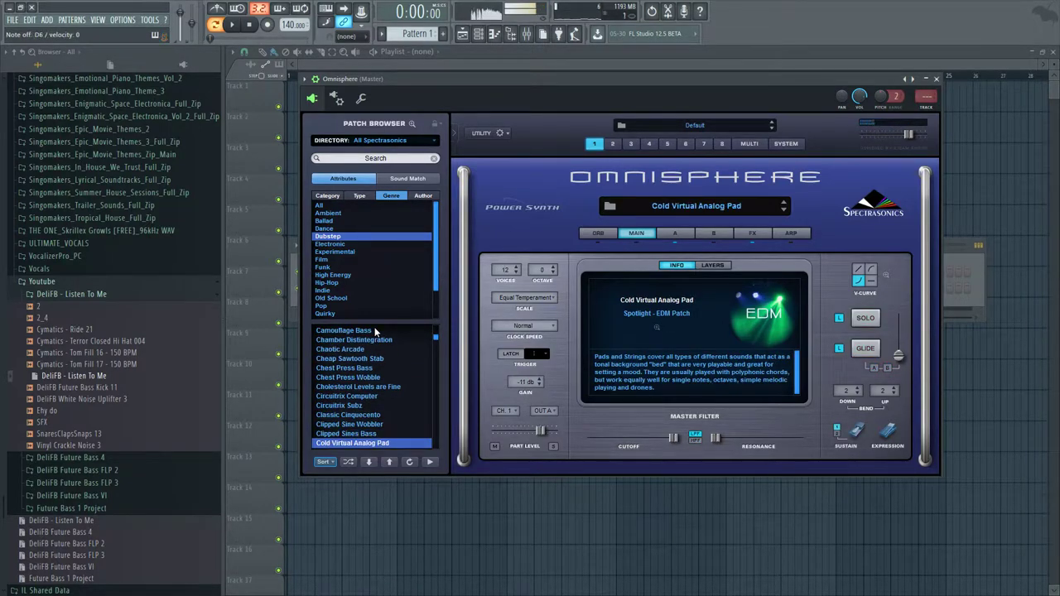
key(Down)
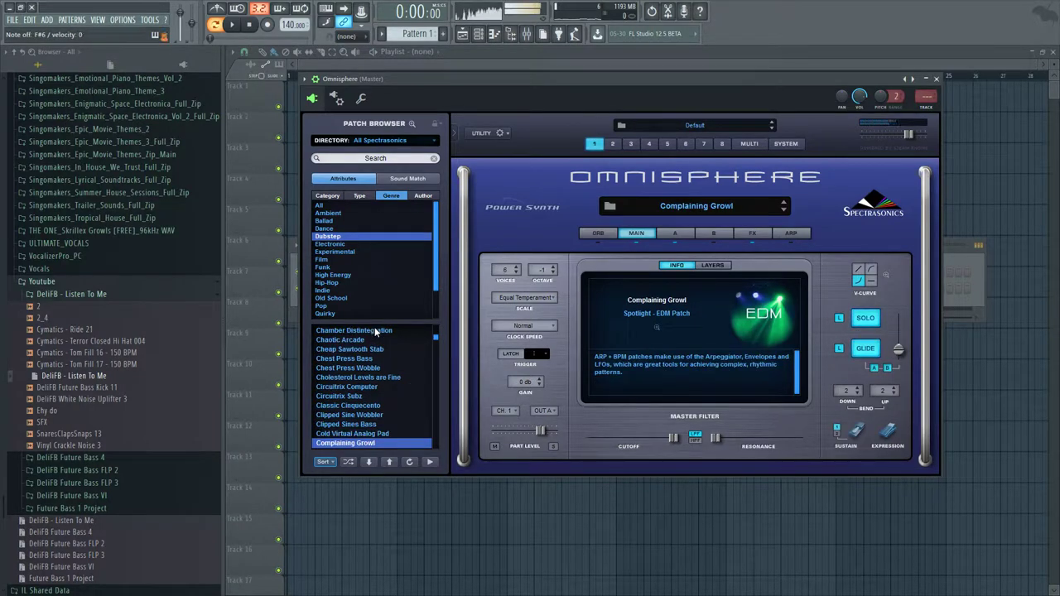
key(Down)
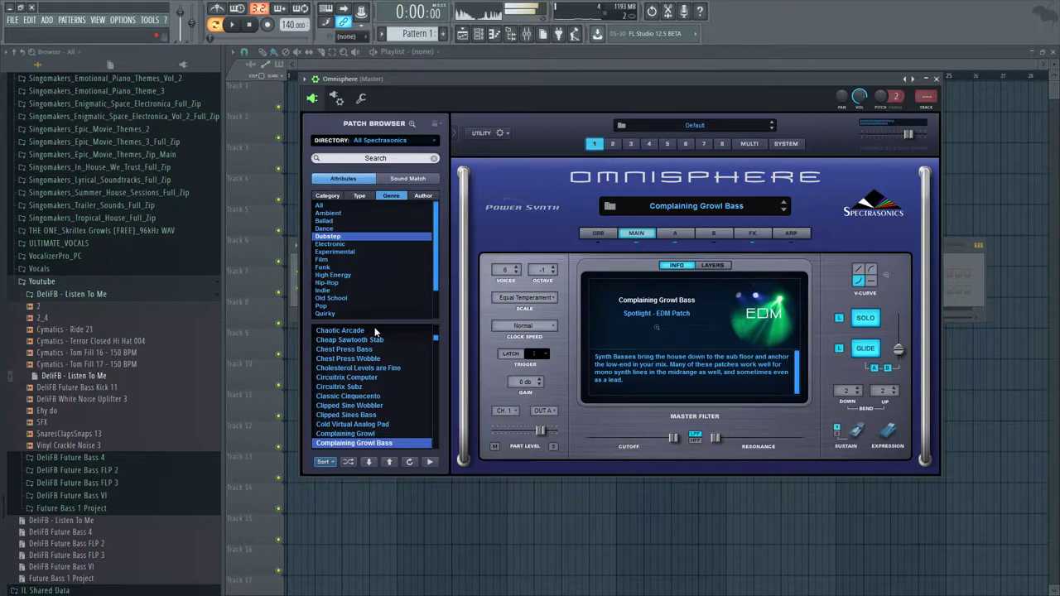
key(Down)
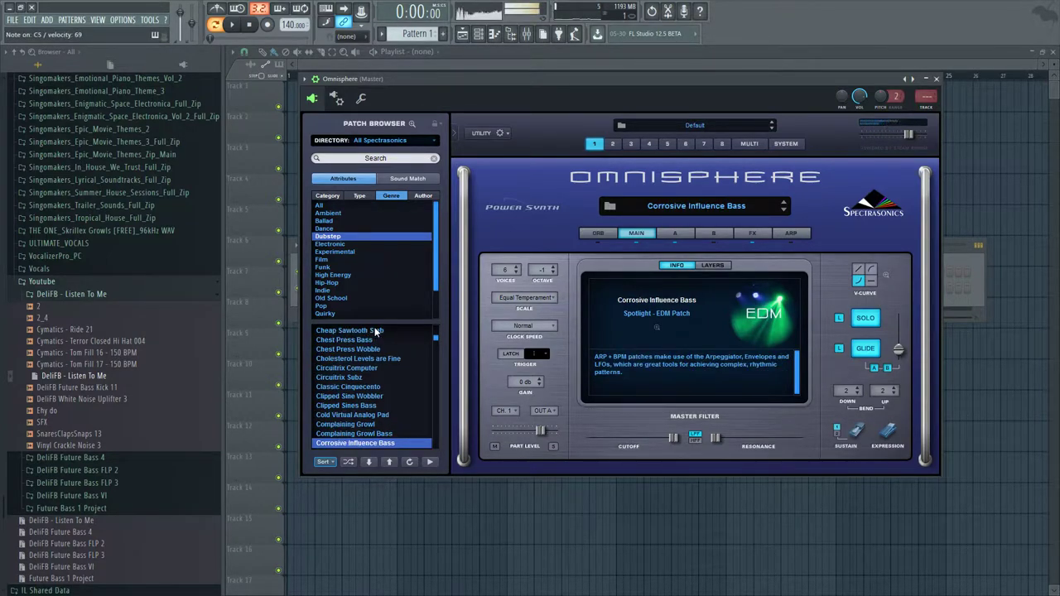
key(Down)
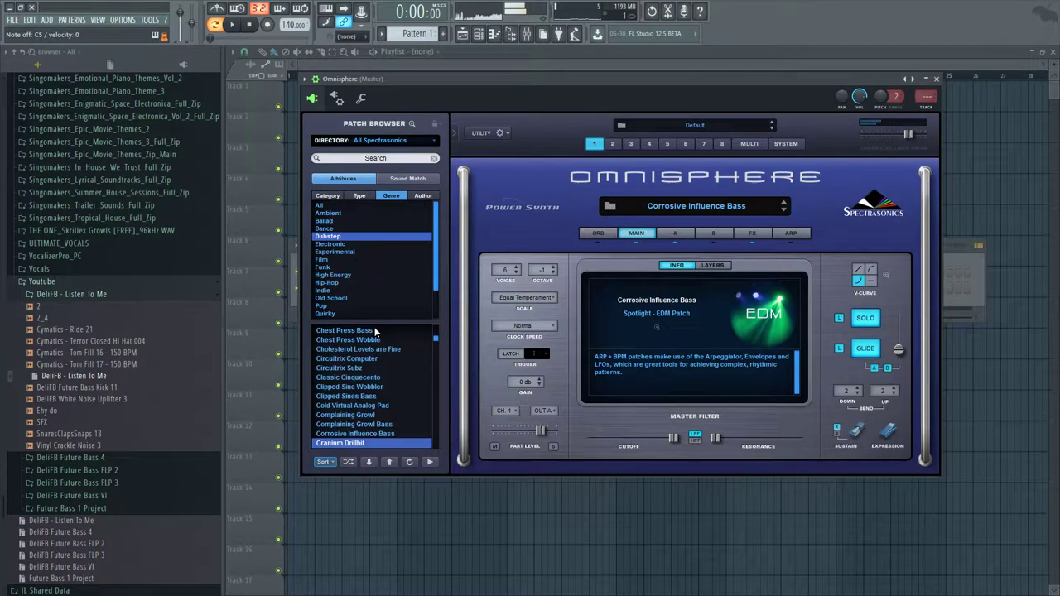
Continue through the Dubstep patches from Critical Pulsations to Death Breath Lead, auditioning them in list order.
key(Down)
key(Down)
key(Down)
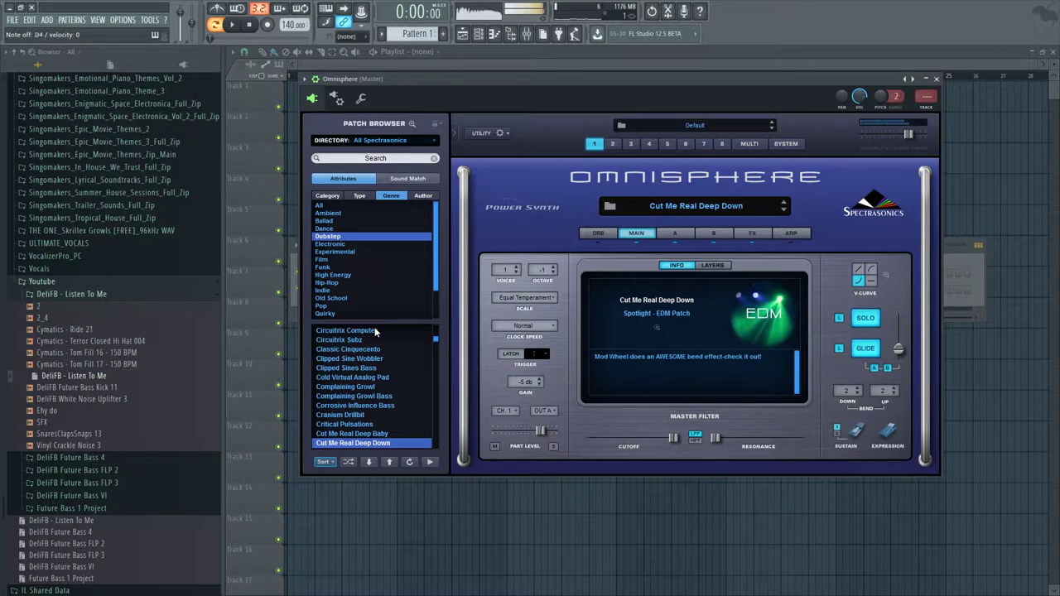
key(Down)
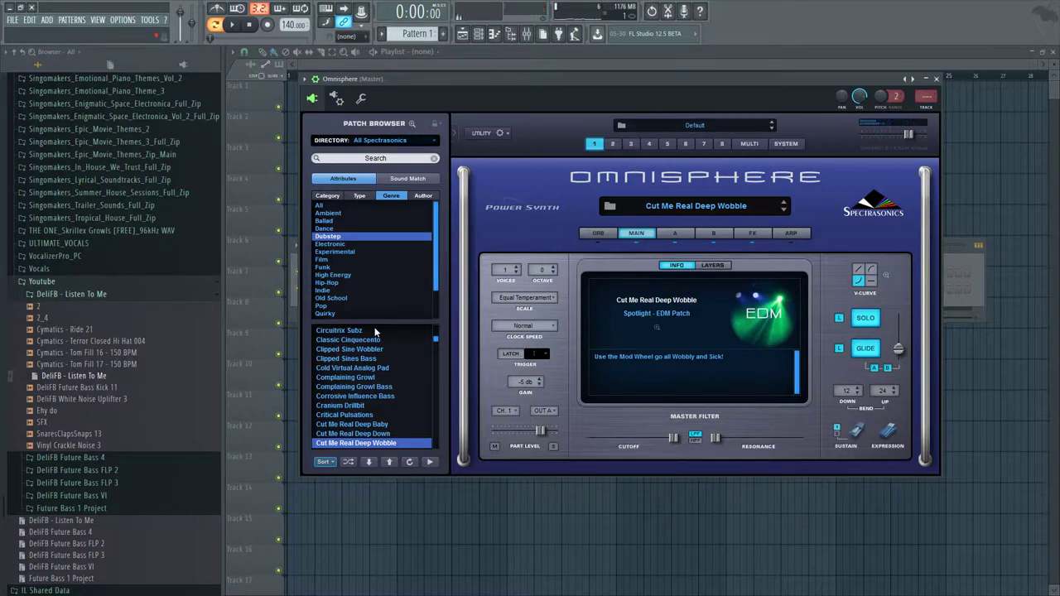
key(Down)
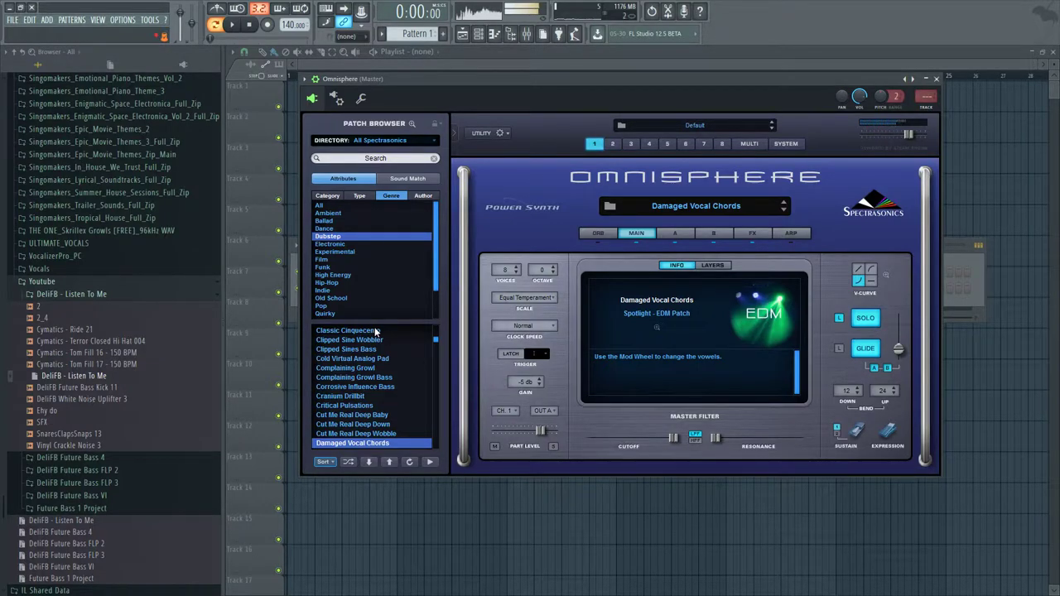
key(Down)
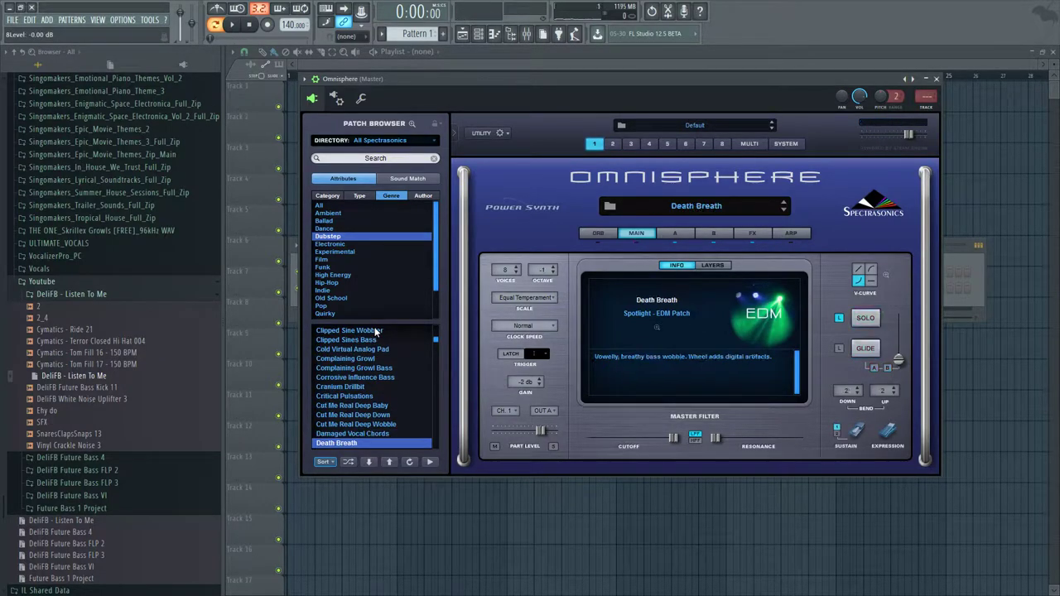
key(Down)
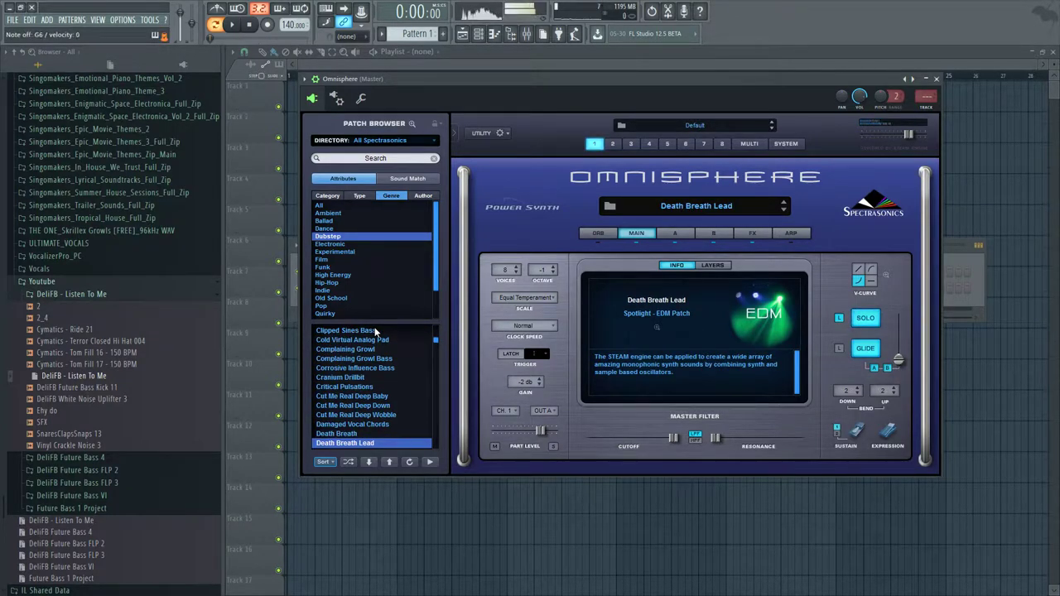
Audition the Dubstep patches one after another from Deep Detuner Bass through Deranged Fatman 1.
key(Down)
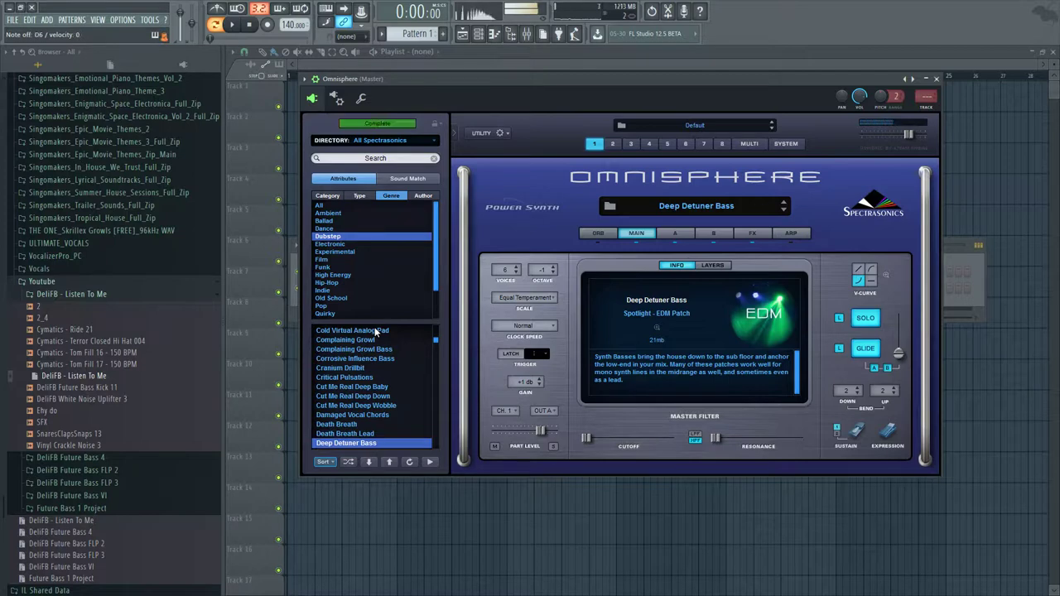
key(Down)
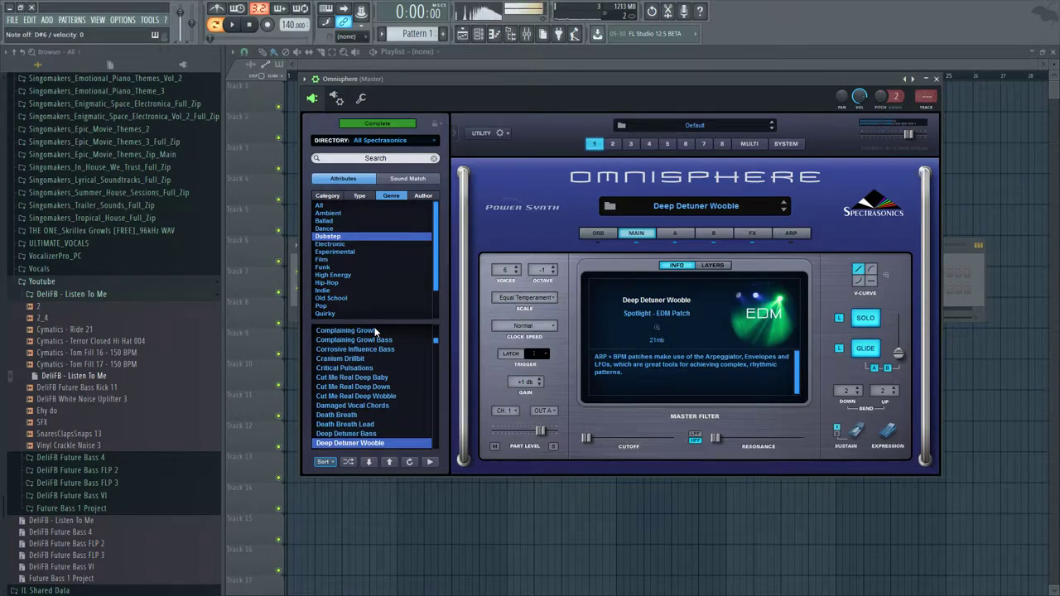
key(Down)
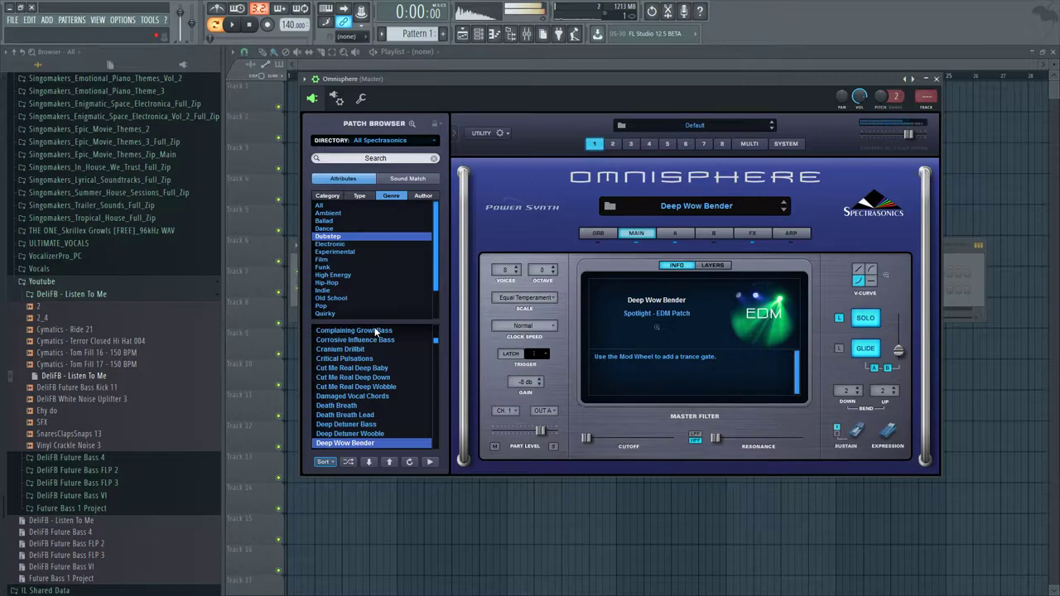
key(Down)
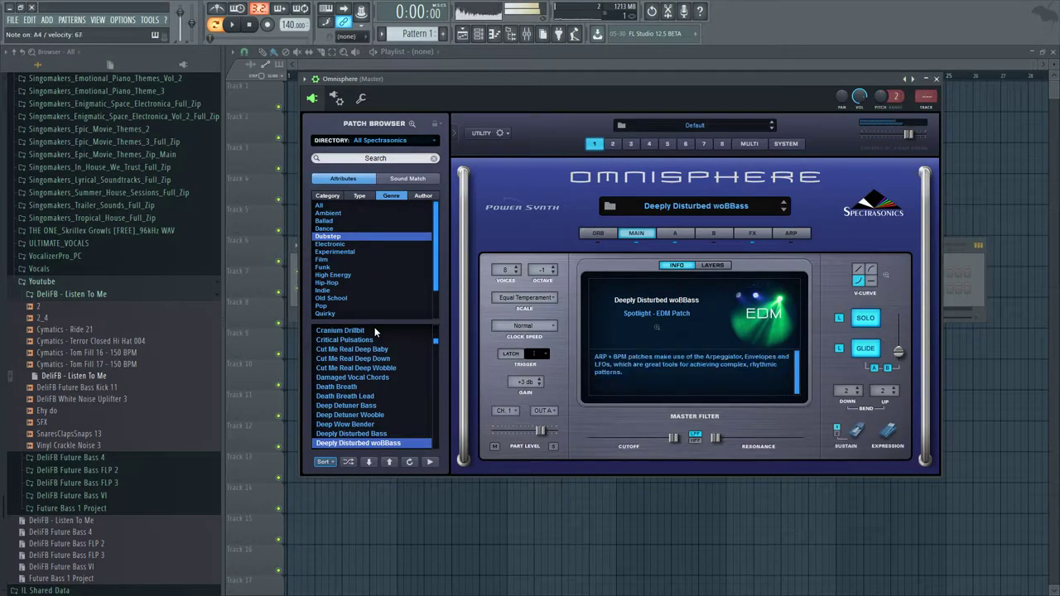
key(Down)
key(Down)
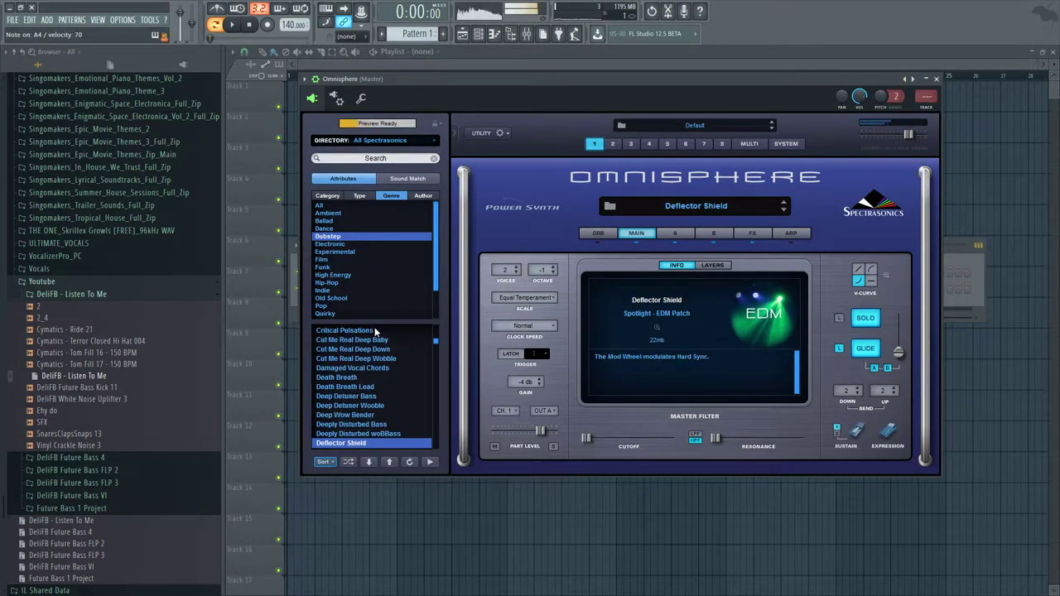
key(Down)
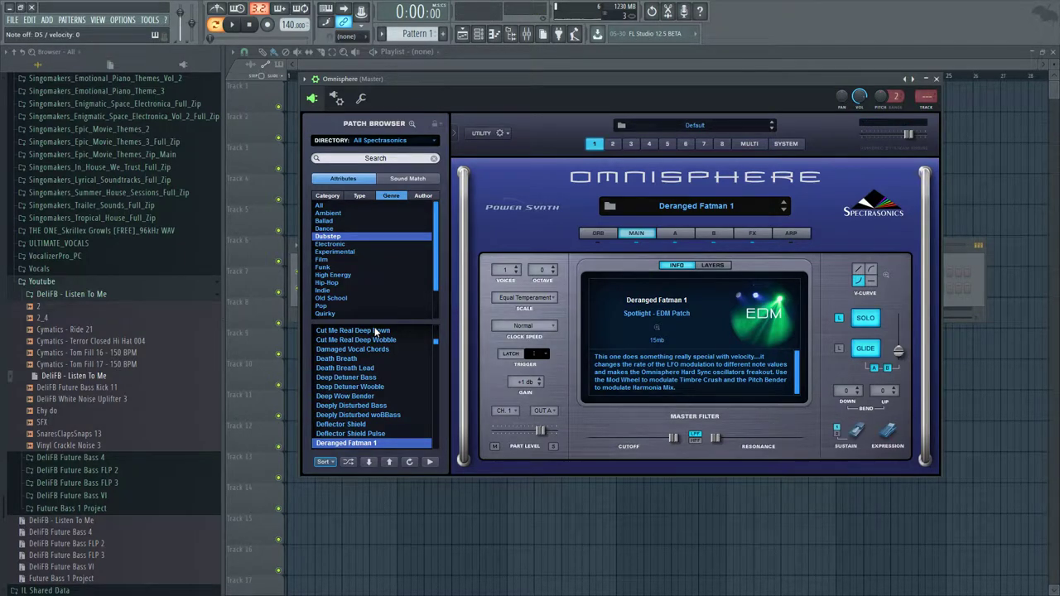
Step through the Dubstep patches from Deranged Fatman 2 to Don't Drop Me Baby and audition them.
key(Down)
key(Down)
key(Down)
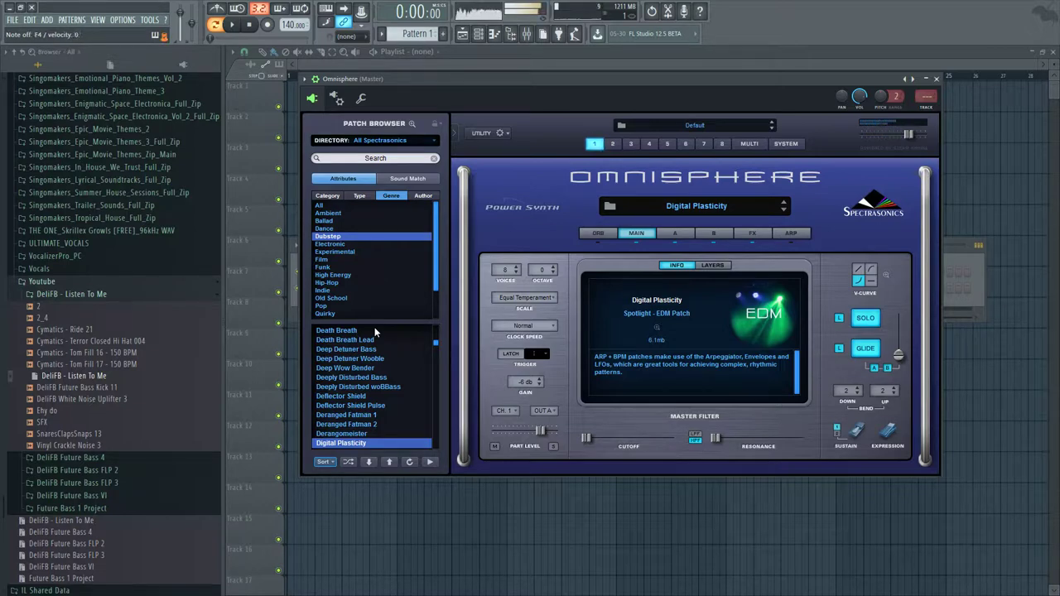
key(Down)
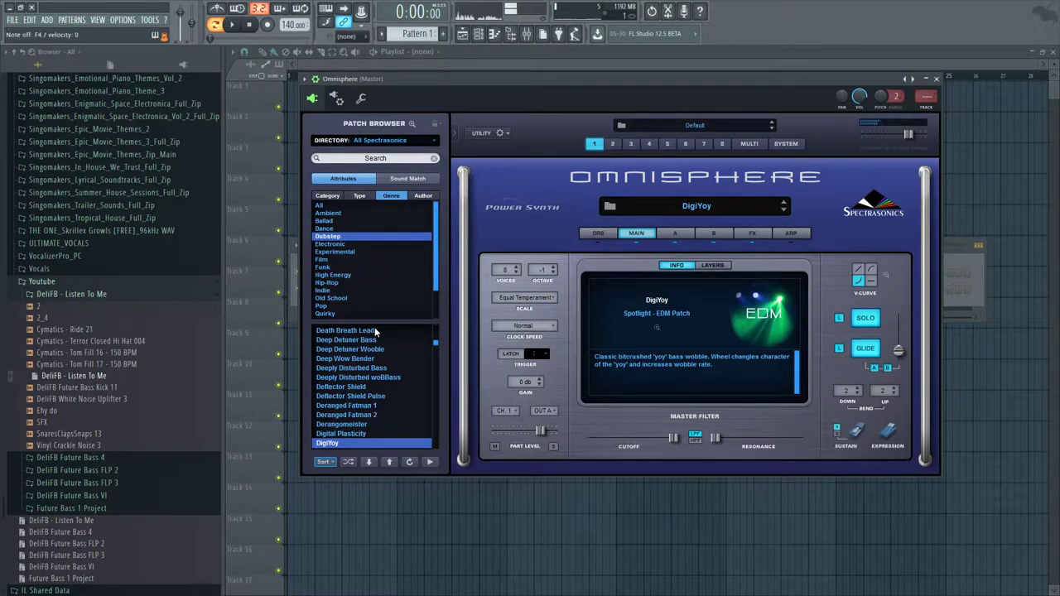
key(Down)
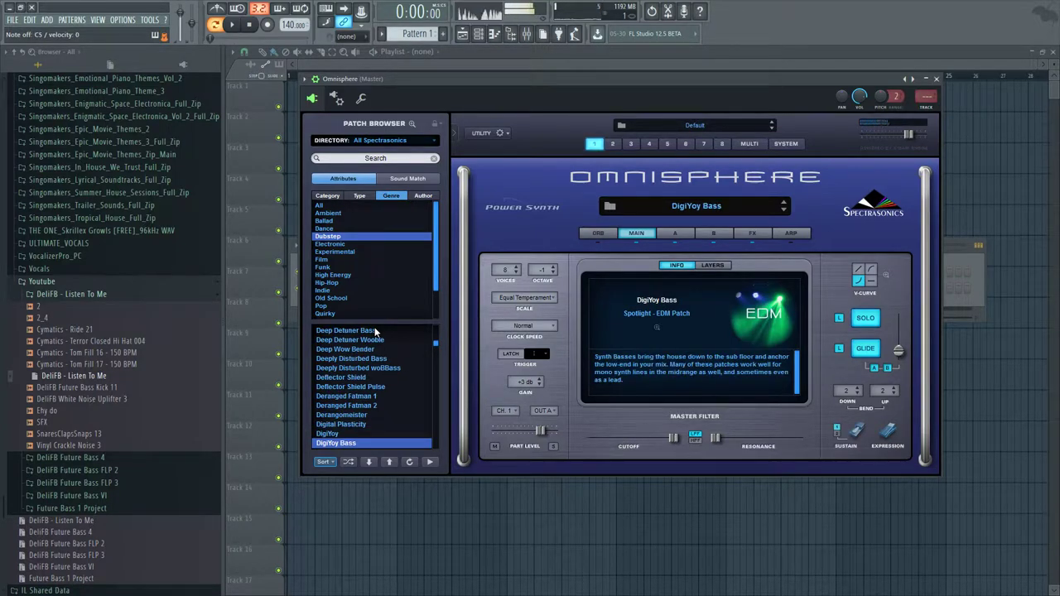
key(Down)
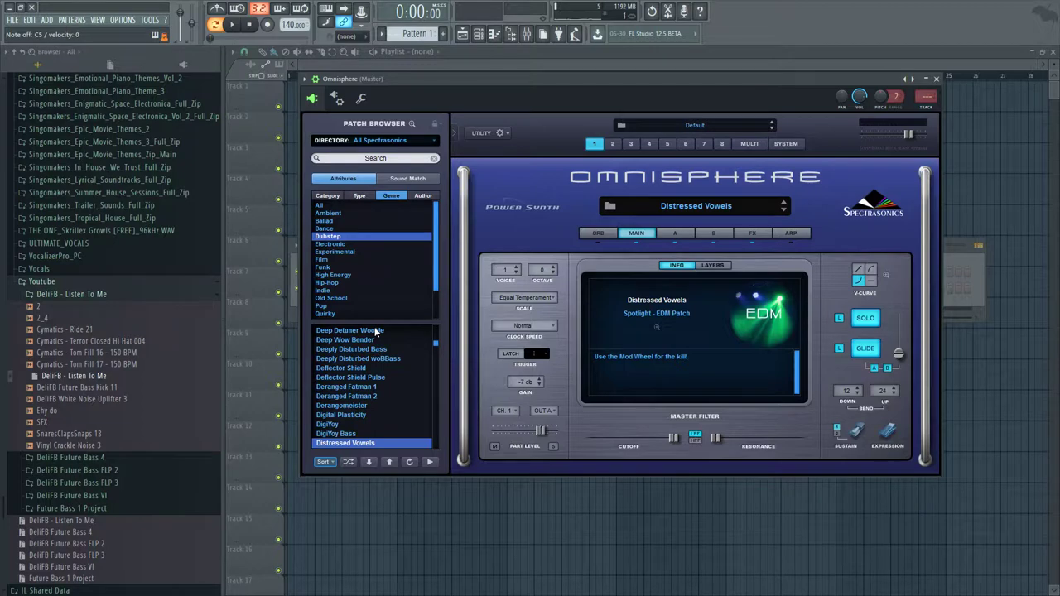
key(Down)
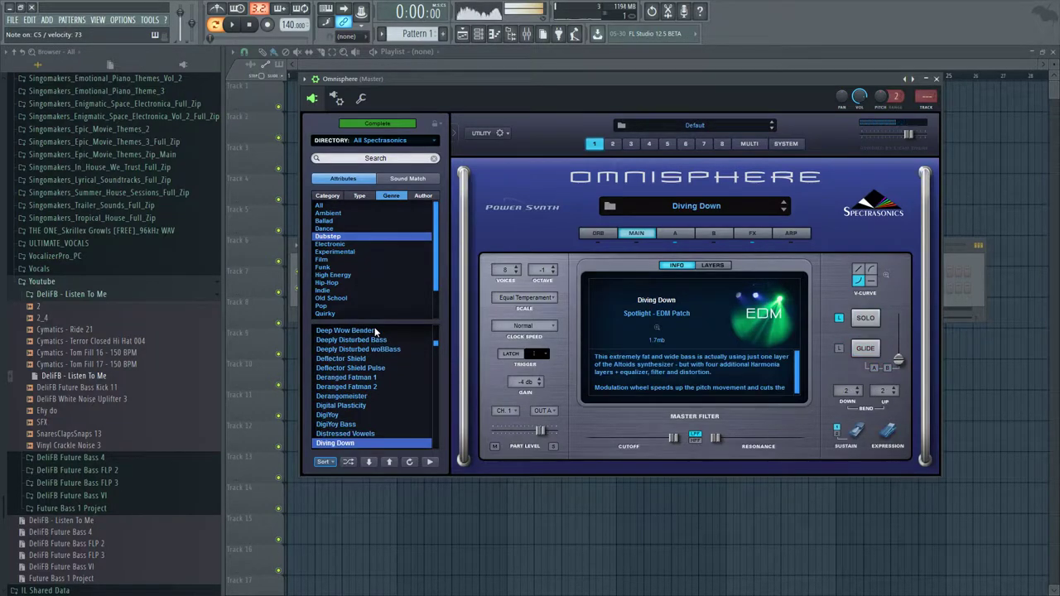
key(Down)
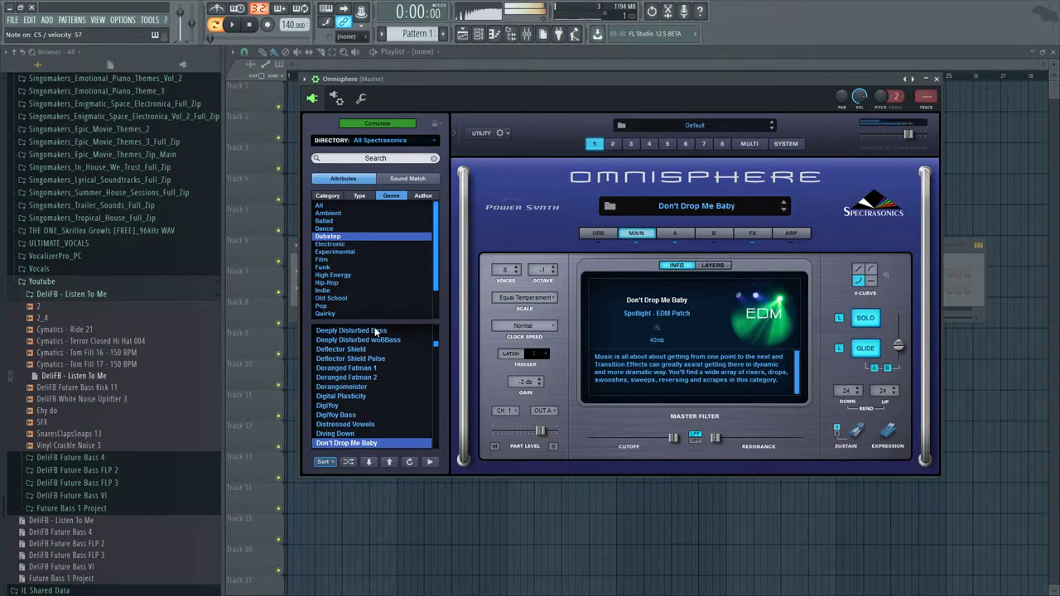
Return to the Distressed Vowels patch to audition it again and continue down the Dubstep list to Droid Hiccup.
key(Up)
key(Up)
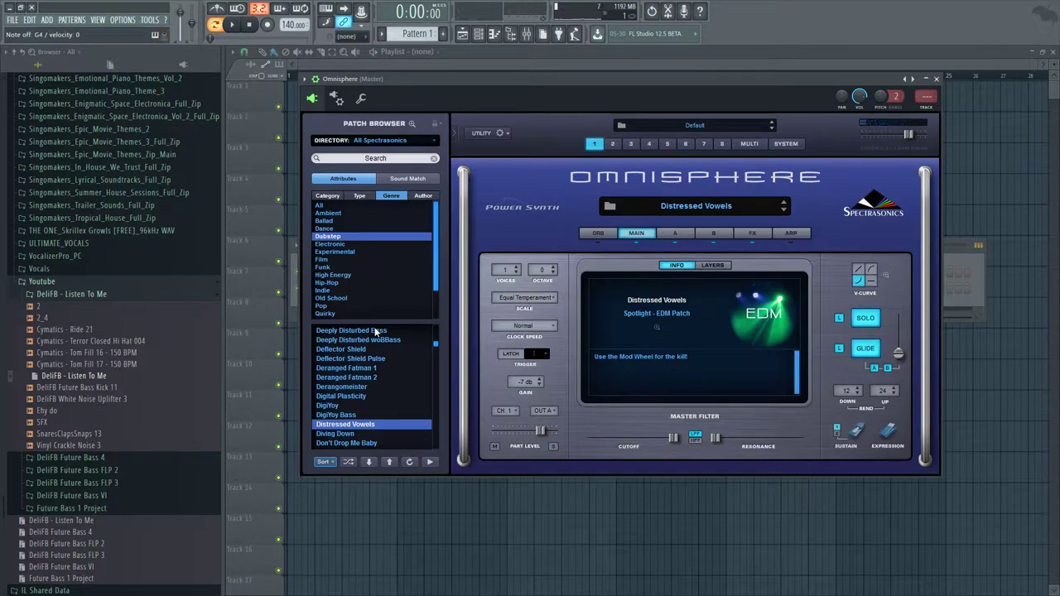
key(Down)
key(Down)
key(Down)
key(Down)
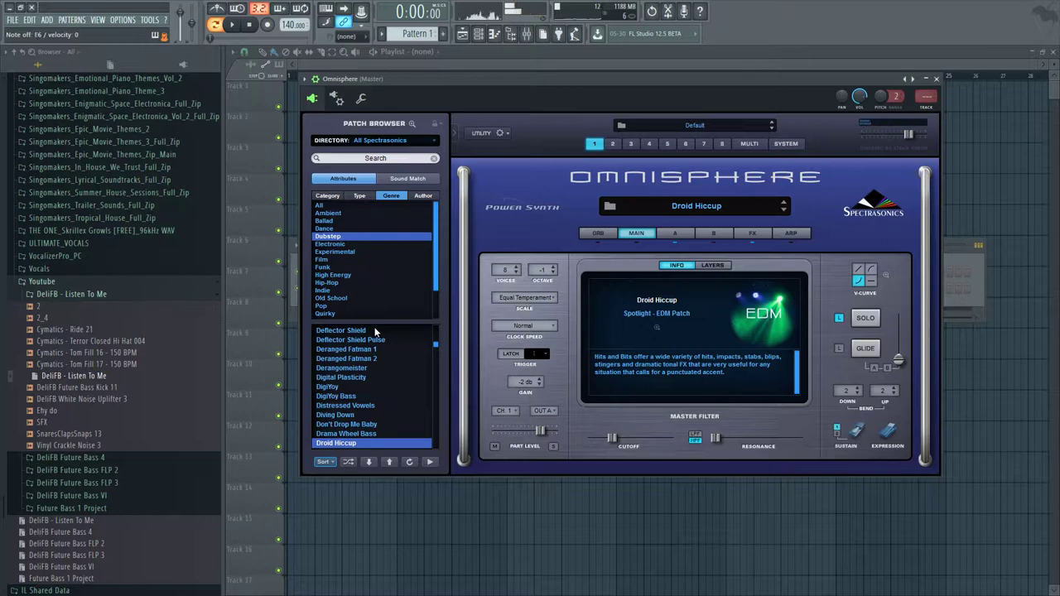
Audition the Dubstep patches in list order from Drop Off through Dubspank.
key(Down)
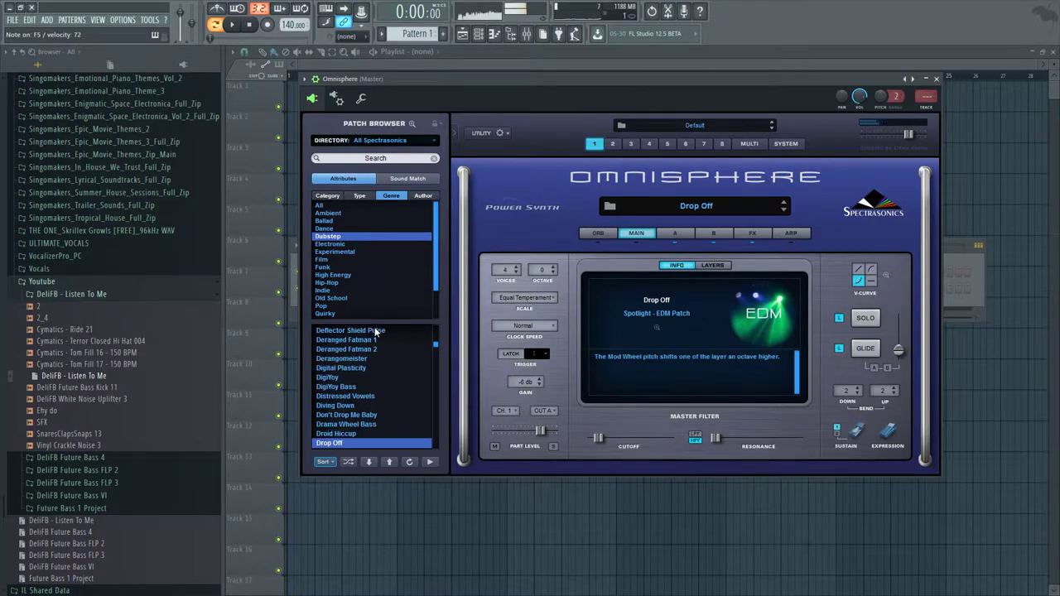
key(Down)
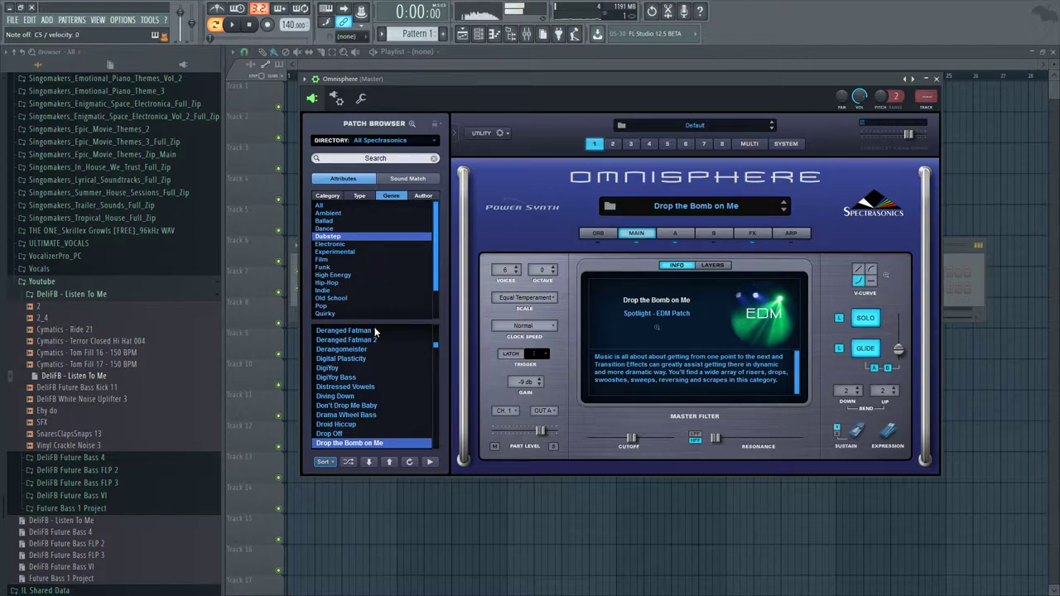
key(Down)
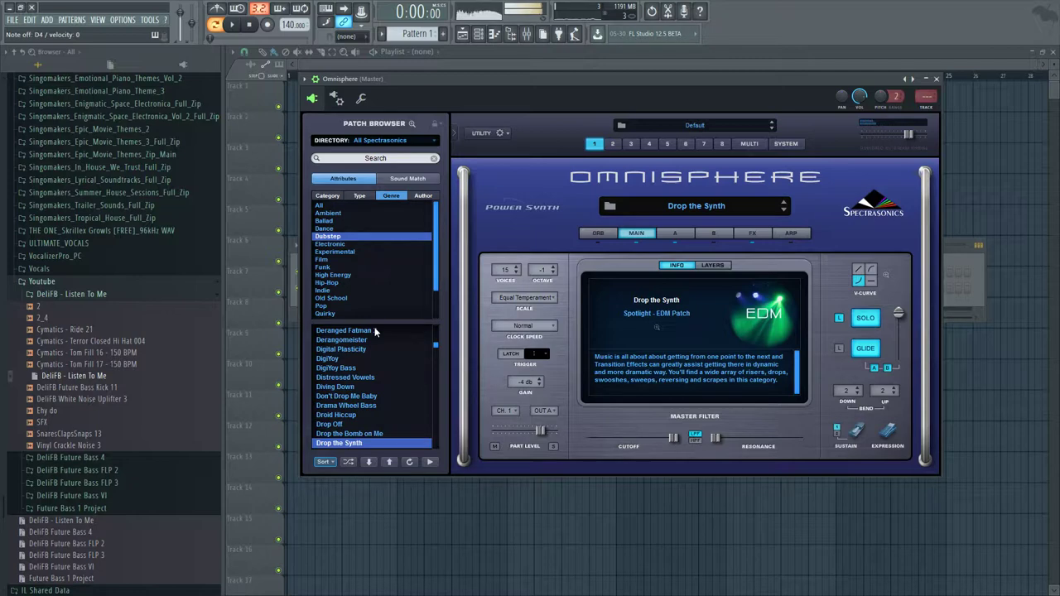
key(Down)
key(Down)
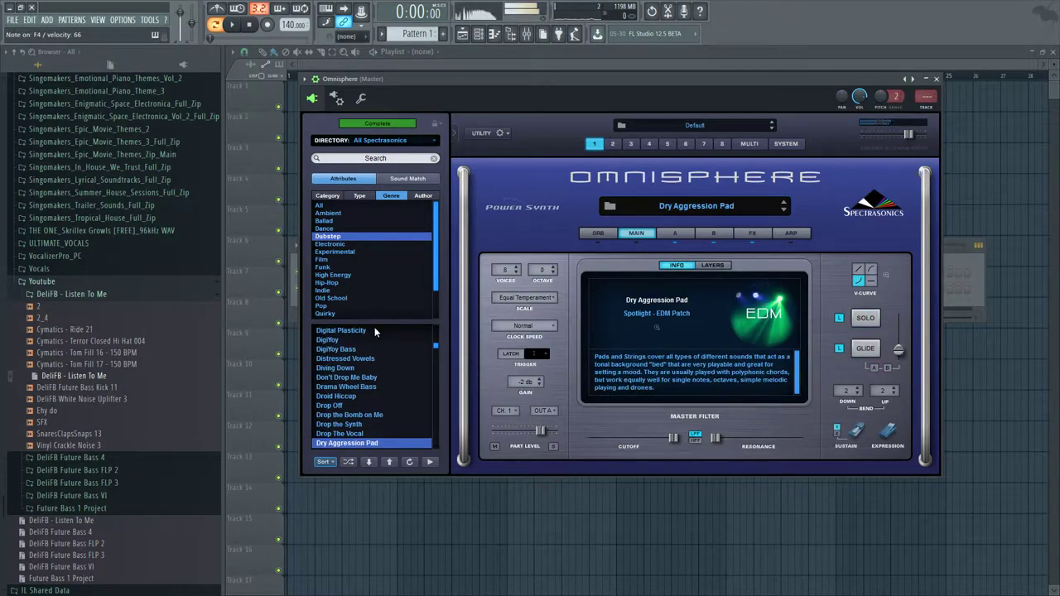
key(Down)
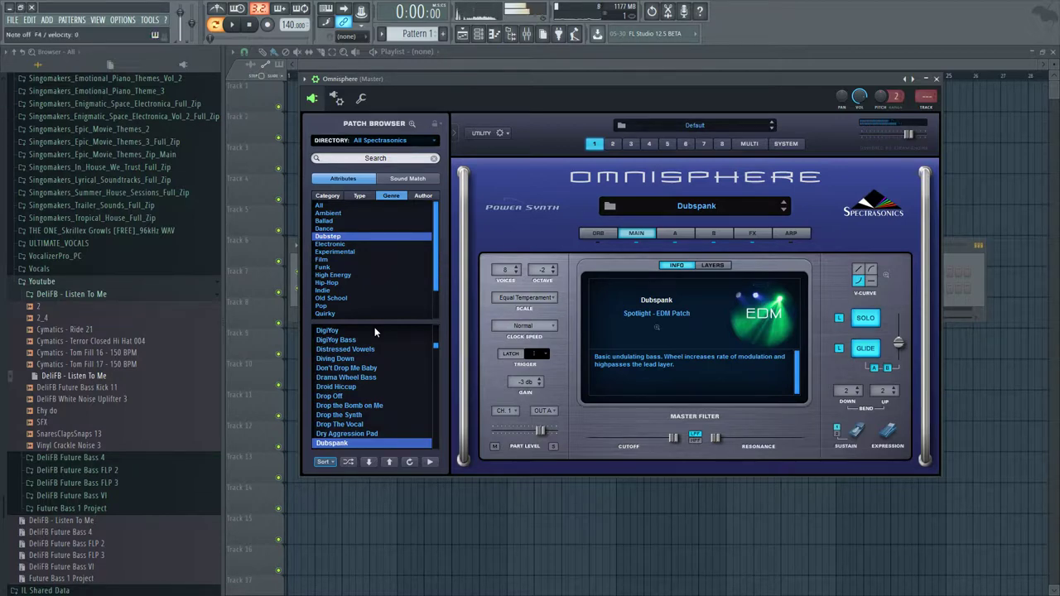
Continue auditioning the Dubstep patches one by one from Dubspank Lead through Electro Spasms.
key(Down)
key(Down)
key(Down)
key(Down)
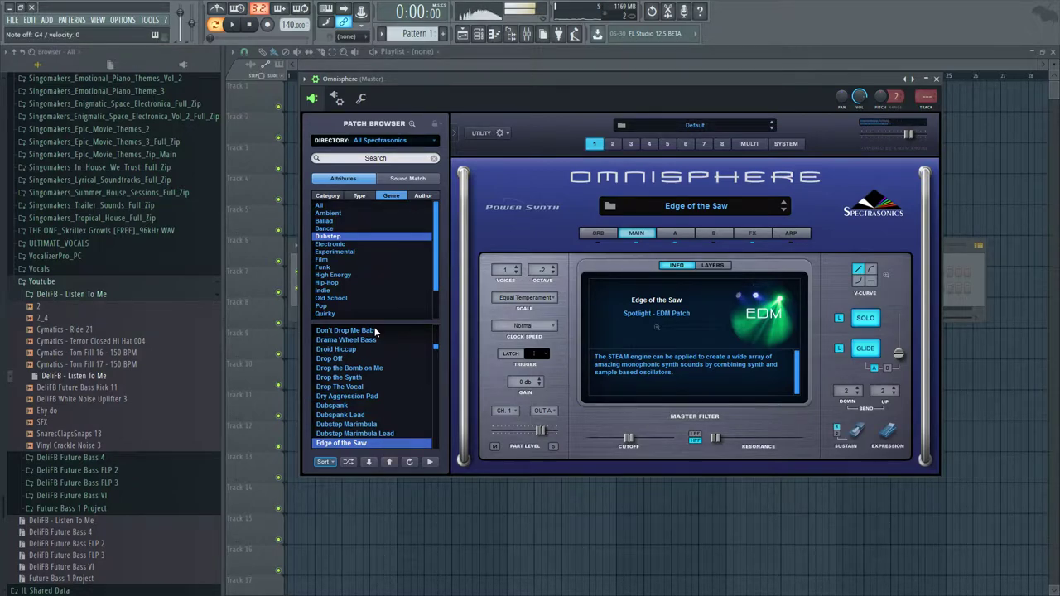
key(Down)
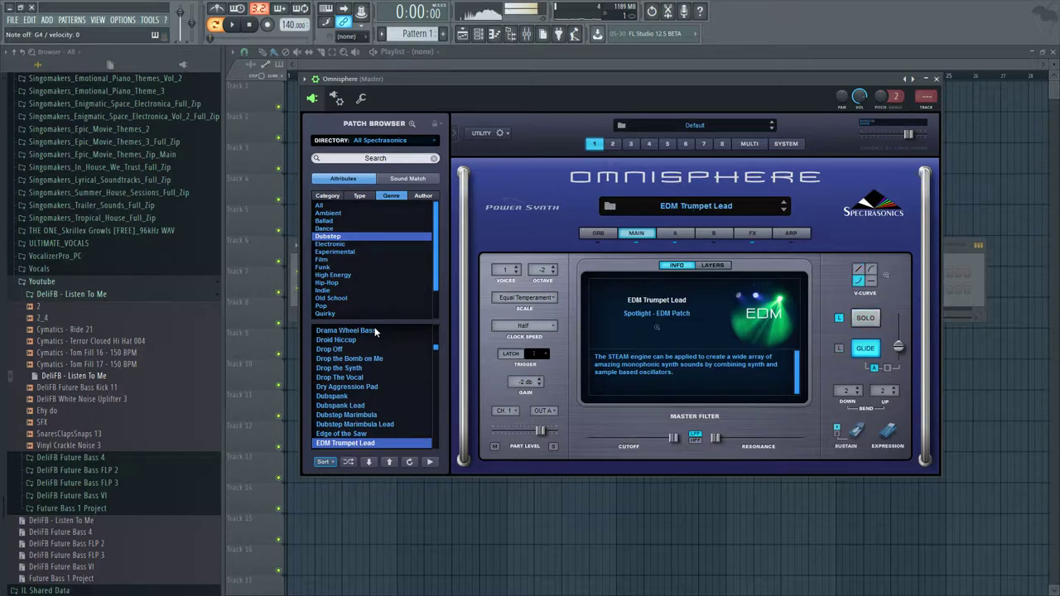
key(Down)
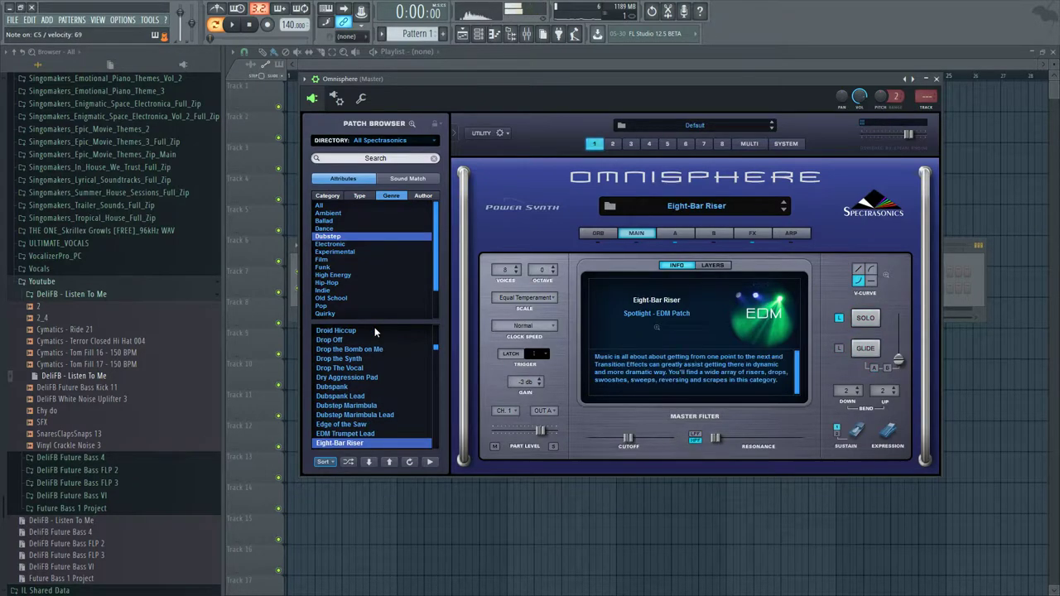
key(Down)
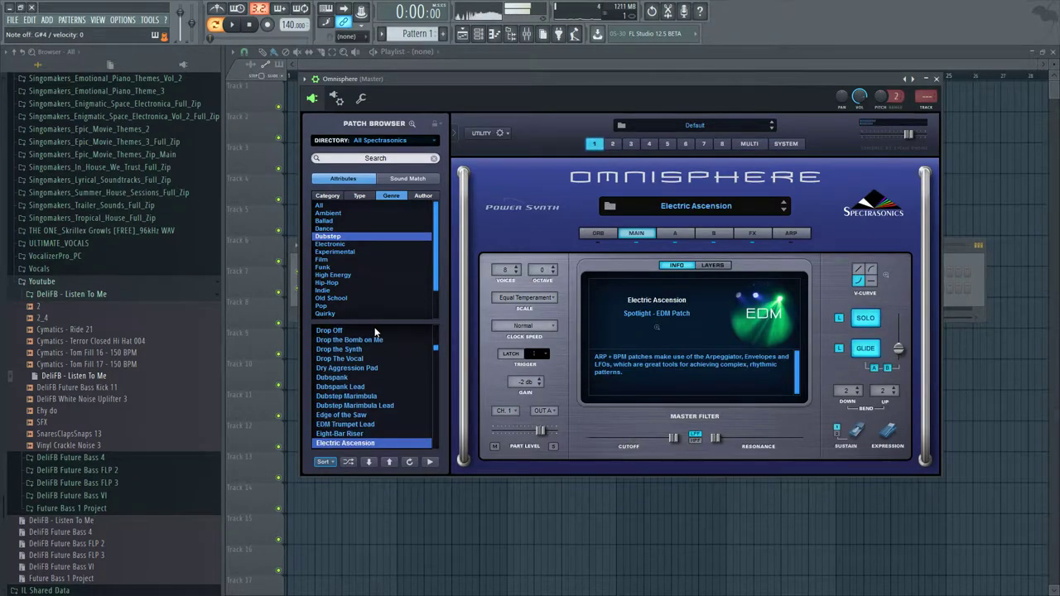
key(Down)
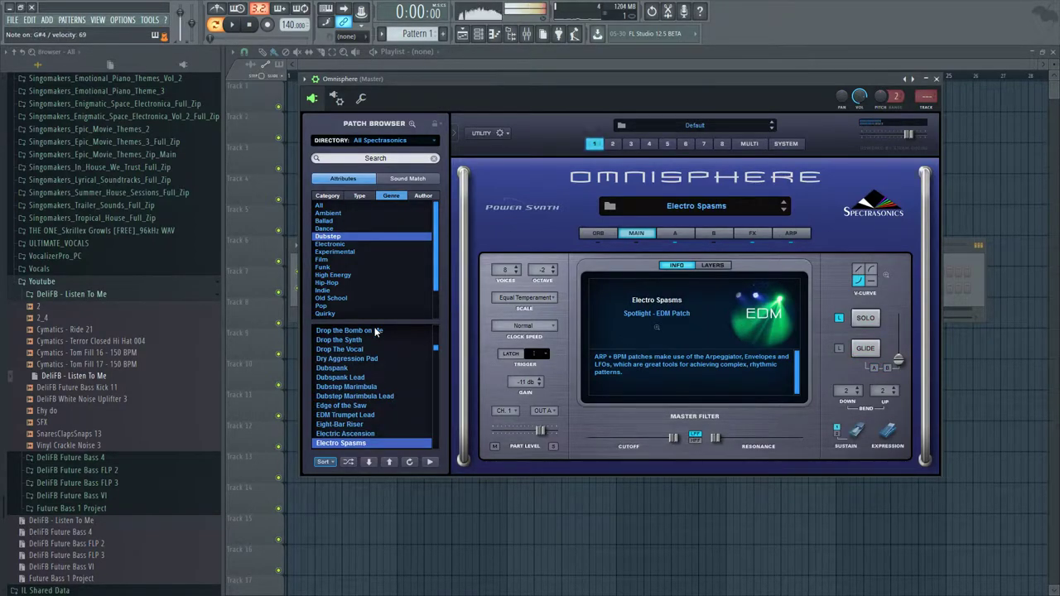
Audition the Dubstep patches in list order from Energy Drink Pulse through Fat Ranger Bass.
key(Down)
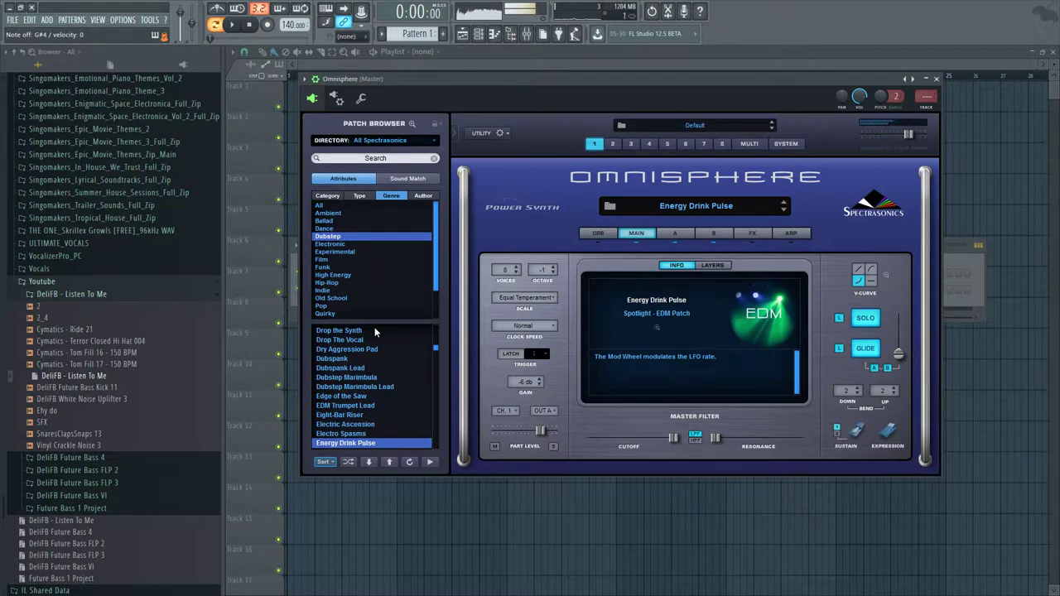
key(Down)
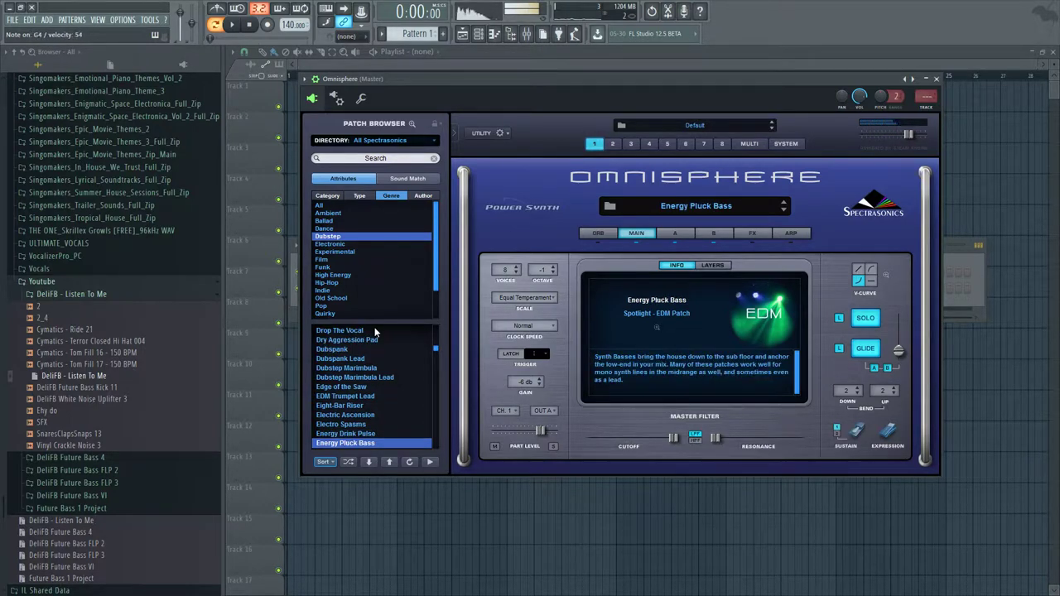
key(Down)
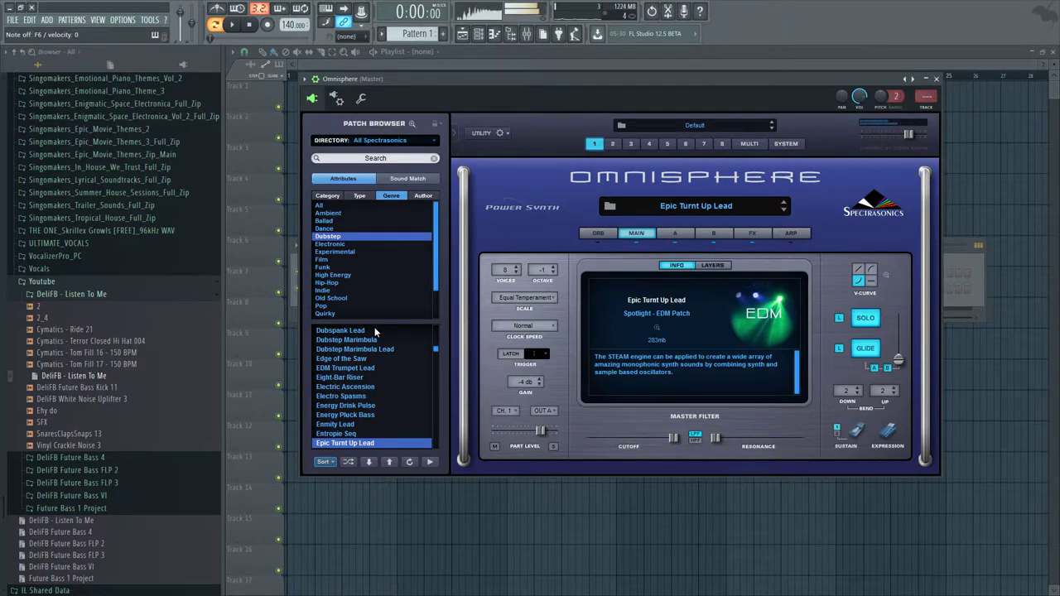
key(Down)
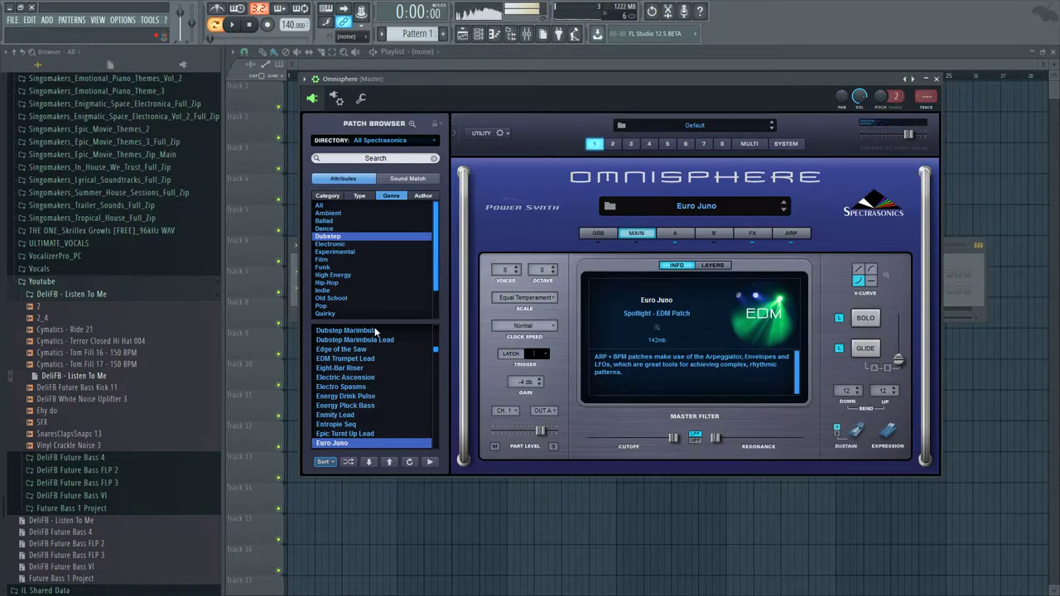
key(Down)
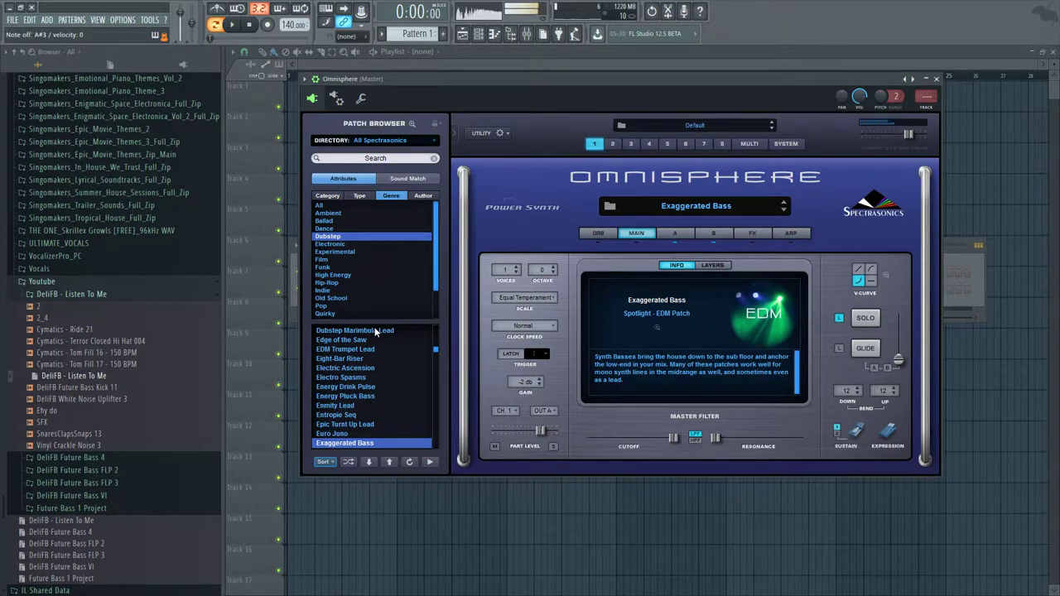
key(Down)
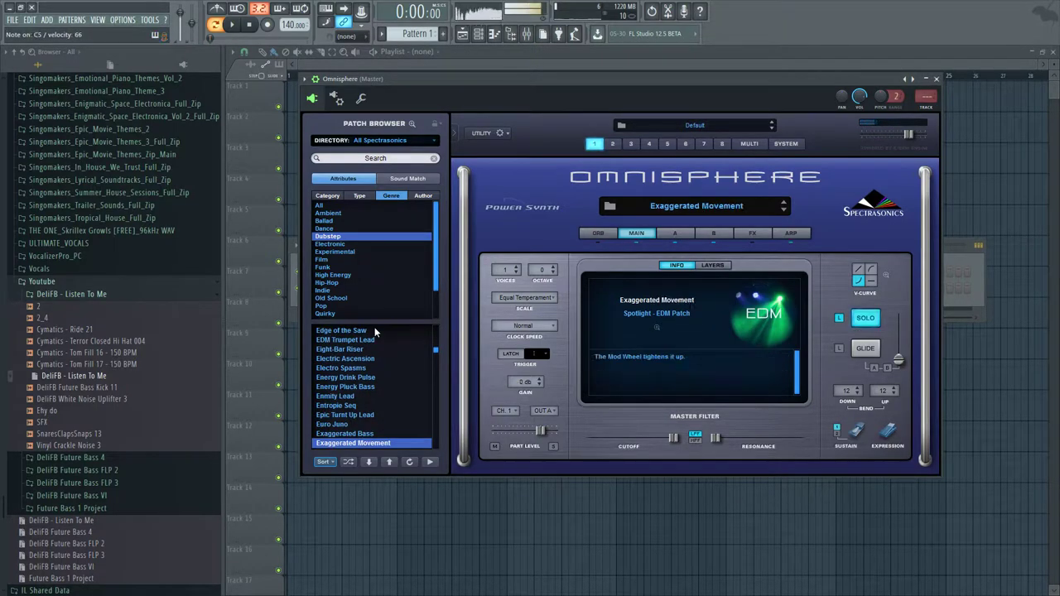
key(Down)
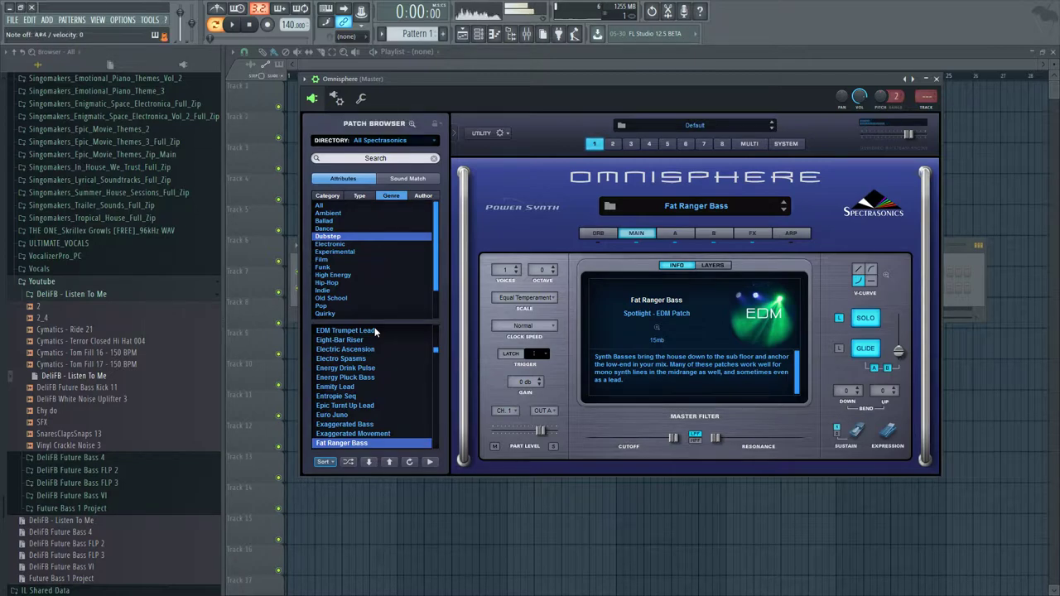
Step down the Dubstep list from Fearless Sub Drop to Fleek LFO Lead, auditioning the patches.
key(Down)
key(Down)
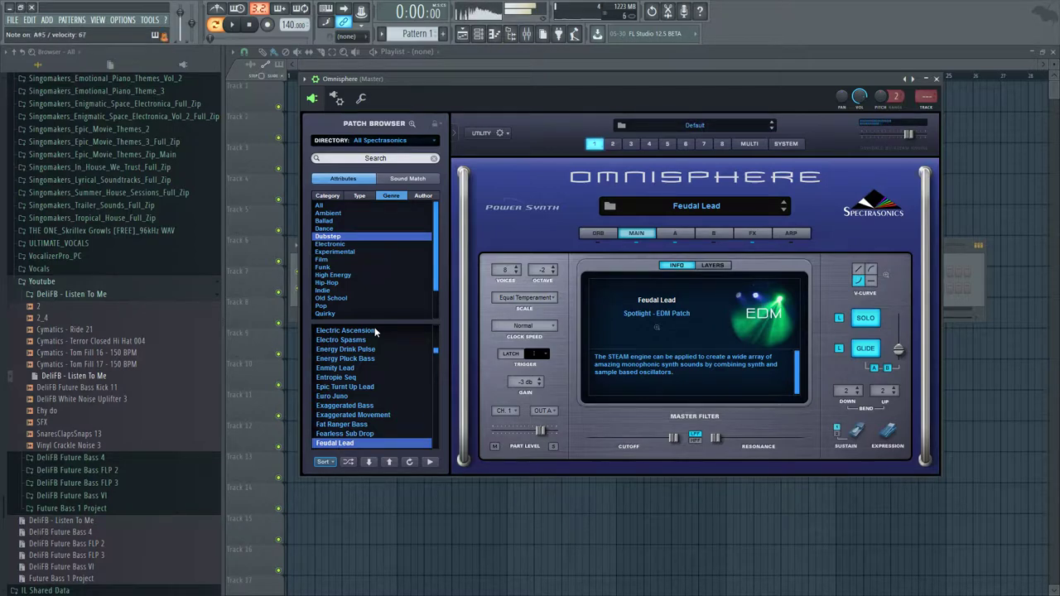
key(Down)
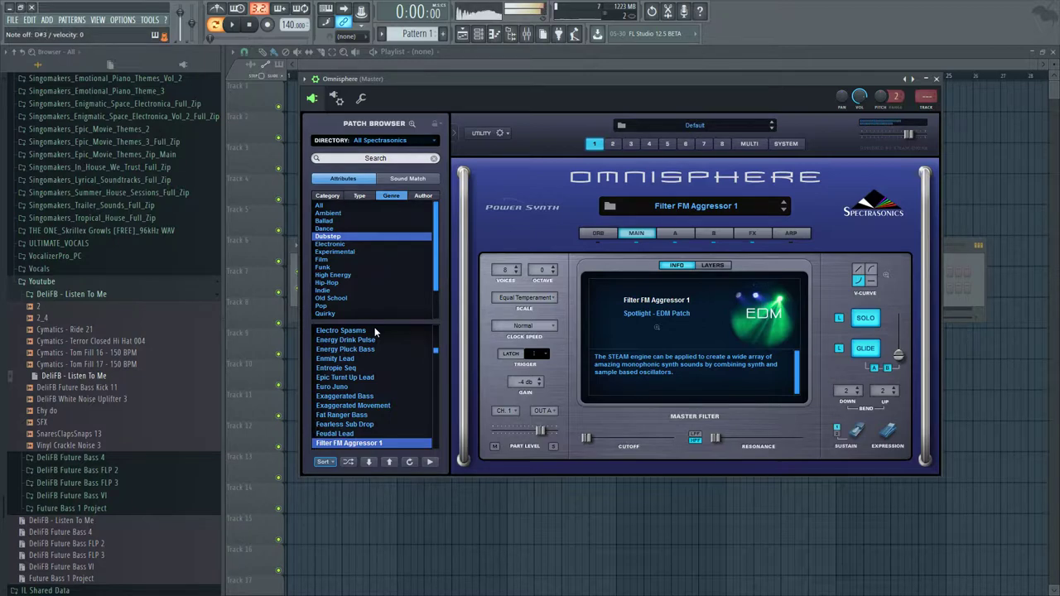
key(Down)
key(Down)
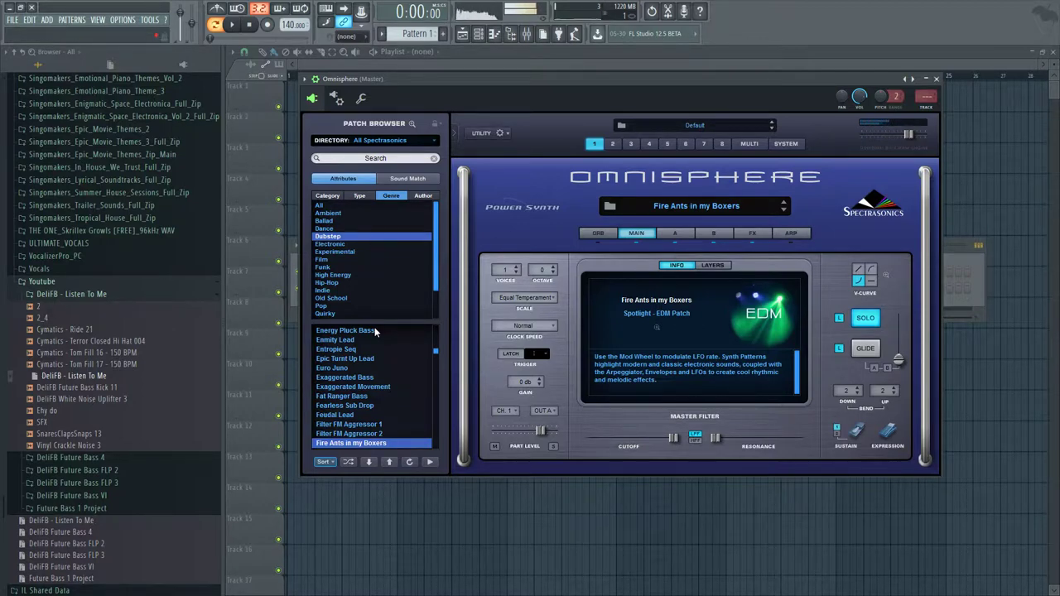
key(Down)
key(Down)
key(Down)
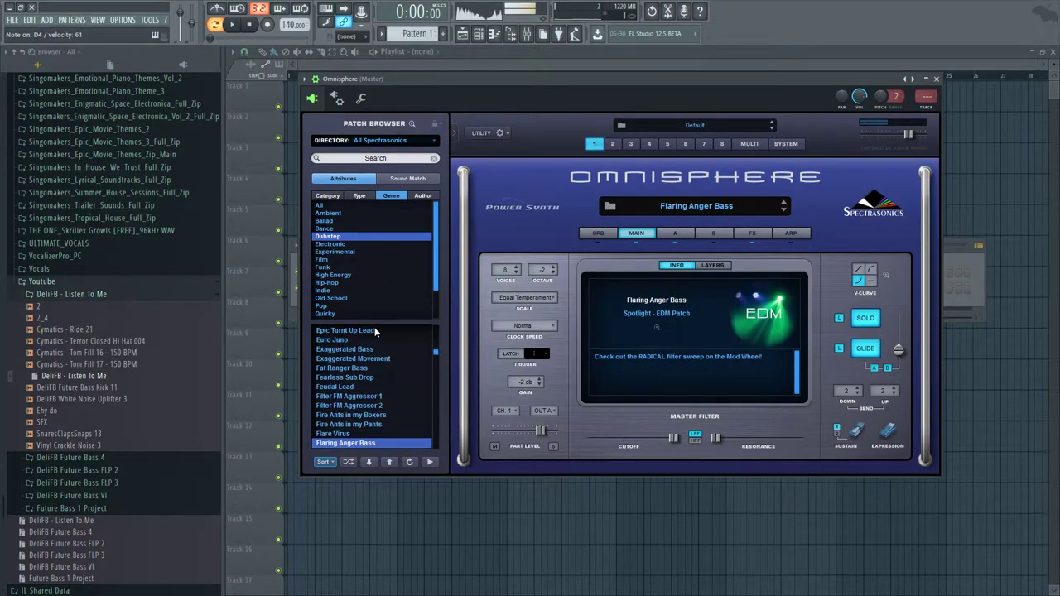
key(Down)
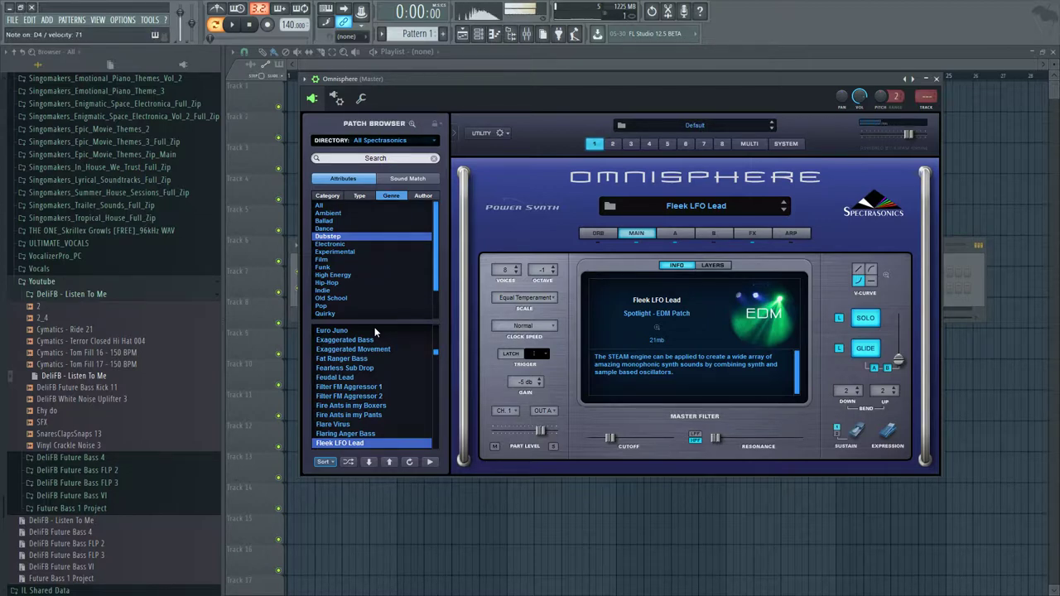
Audition the Dubstep patches from FM Noisebass Upbeater through Furiously Rise.
key(Down)
key(Down)
key(Down)
key(Down)
key(Down)
key(Down)
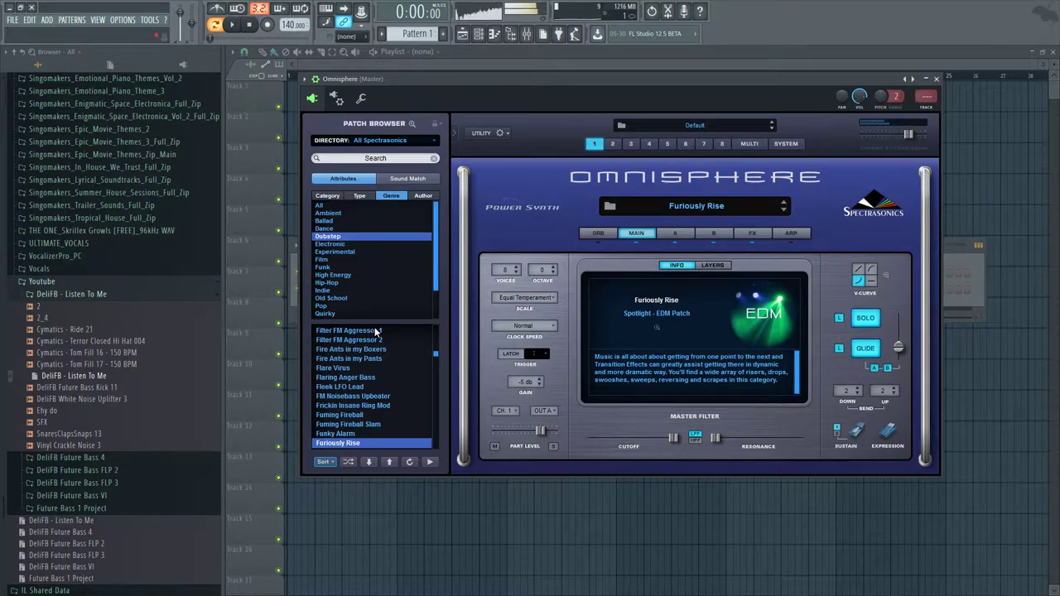
Move through the Dubstep patches from Fuzzy Blare to Getting a Buzz, auditioning along the way.
key(Down)
key(Down)
key(Down)
key(Down)
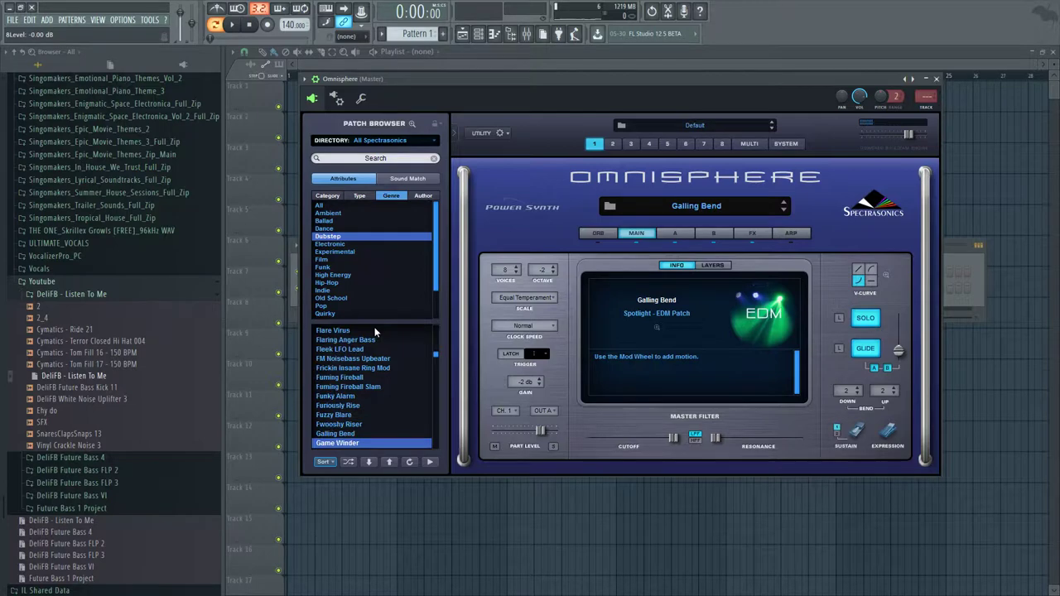
key(Down)
key(Down)
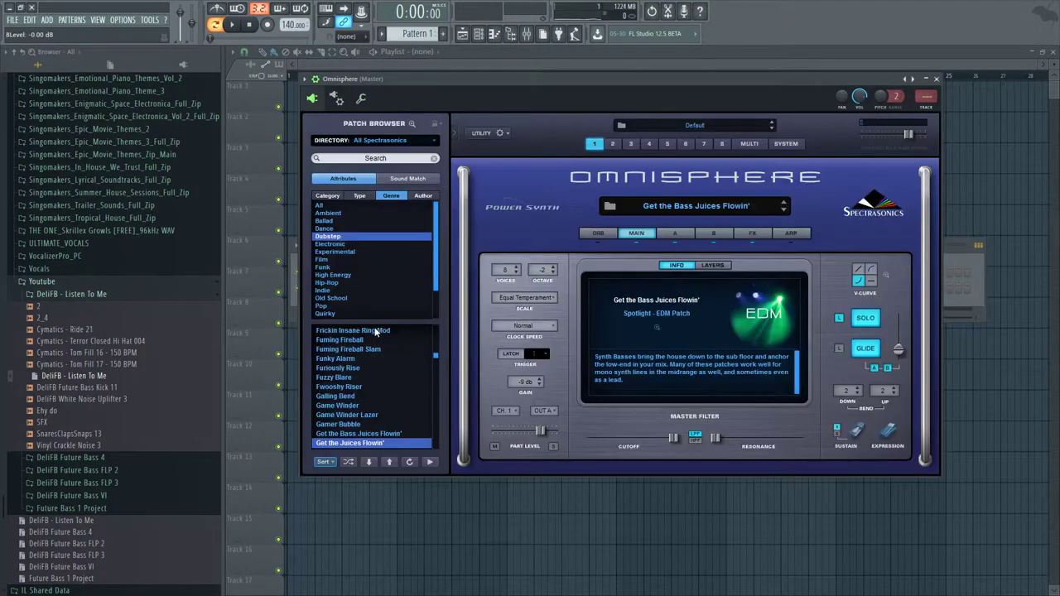
key(Down)
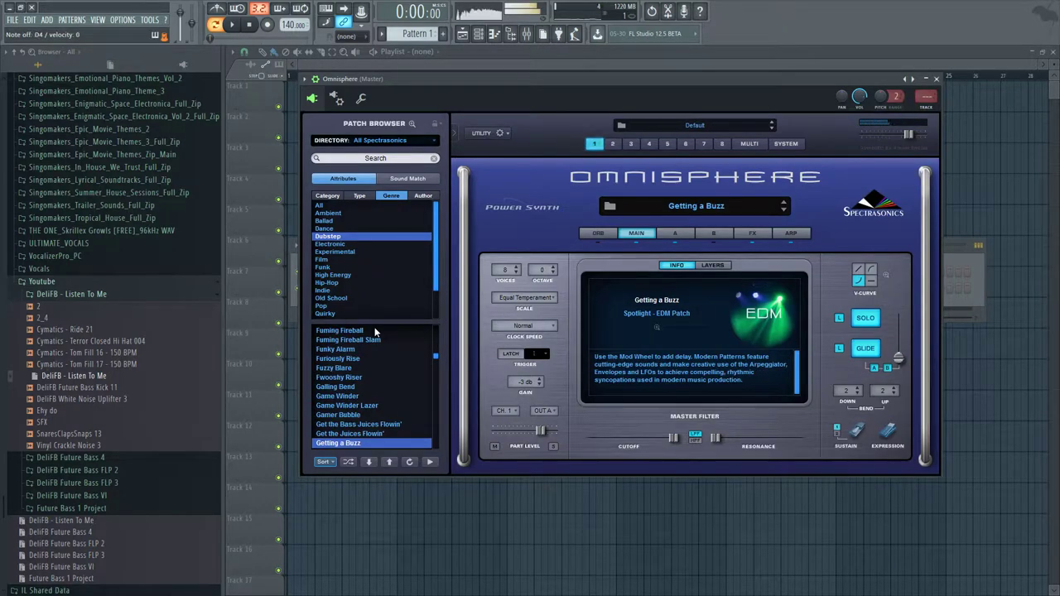
Audition the Dubstep patches from Giganticus Pumpus Bass through Gritty Sidechain 3.
key(Down)
key(Down)
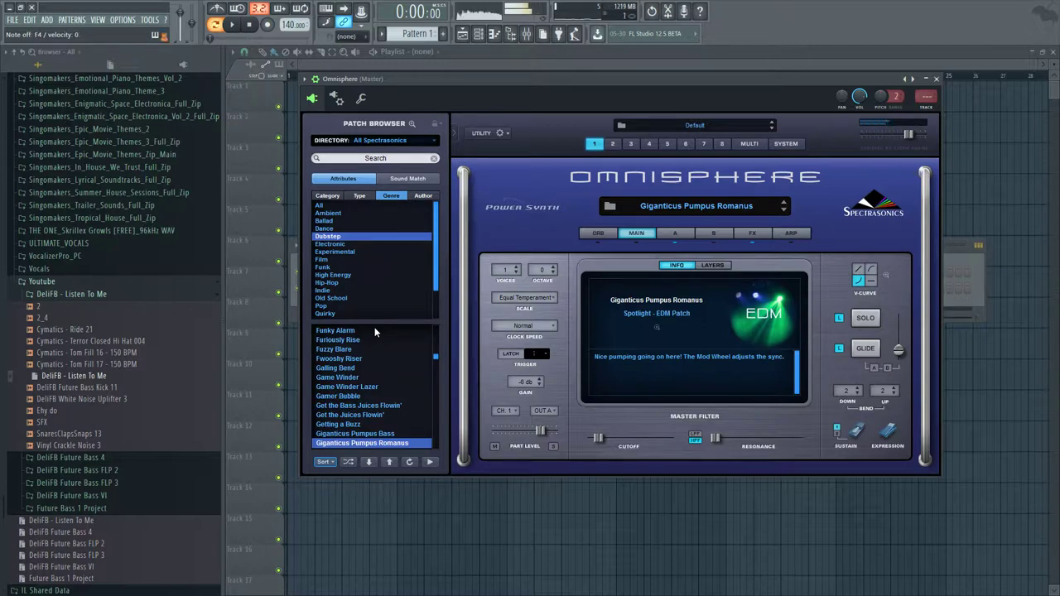
key(Down)
key(Down)
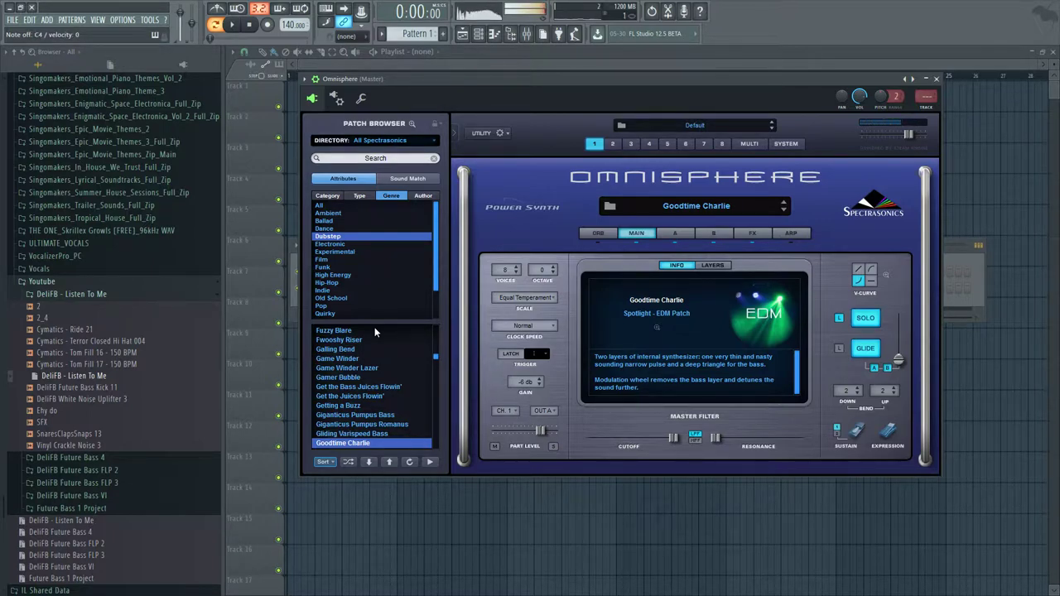
key(Down)
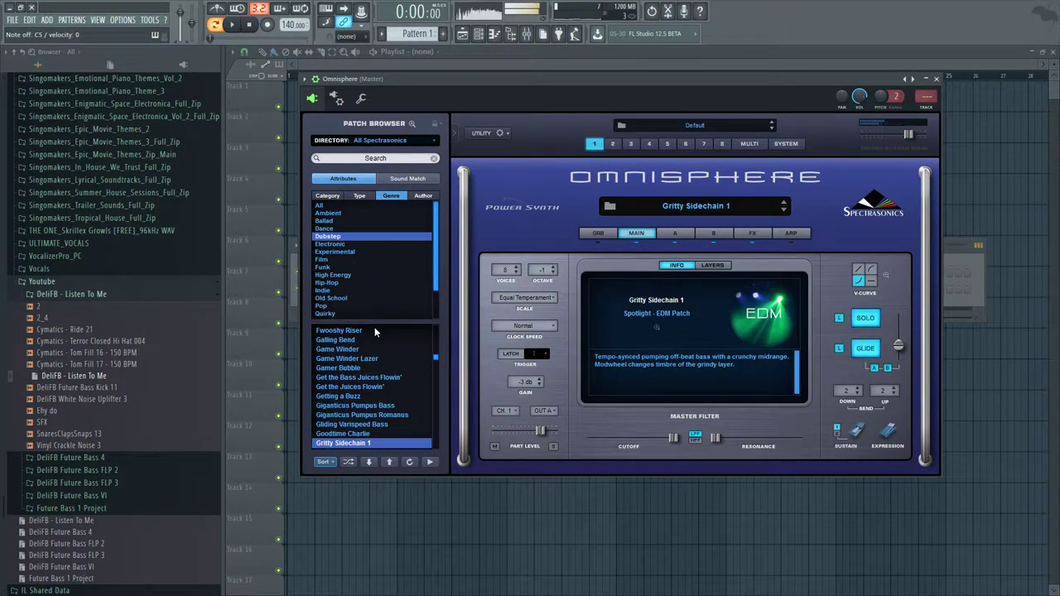
key(Down)
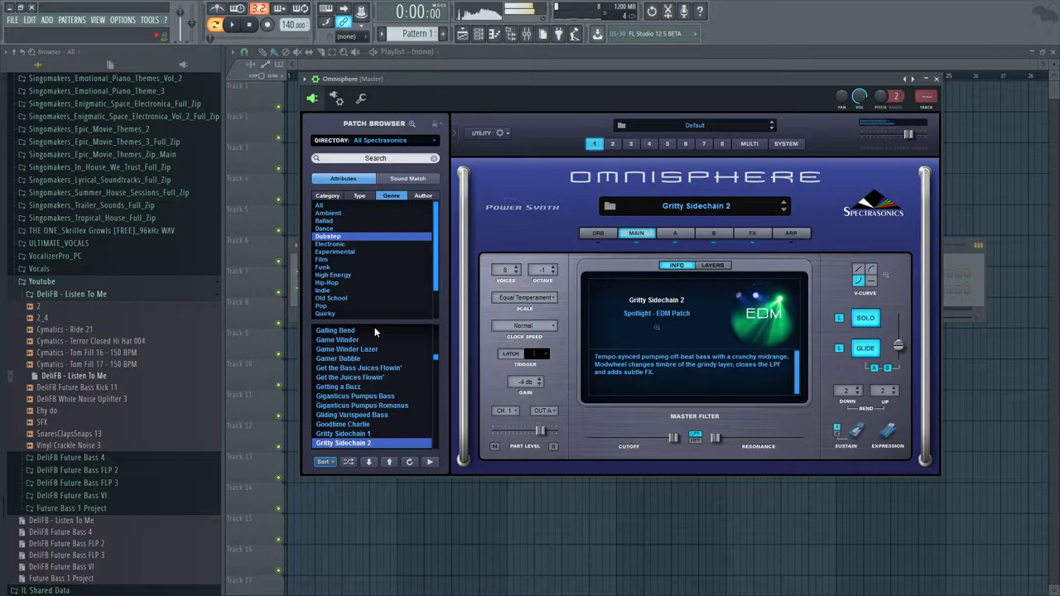
key(Down)
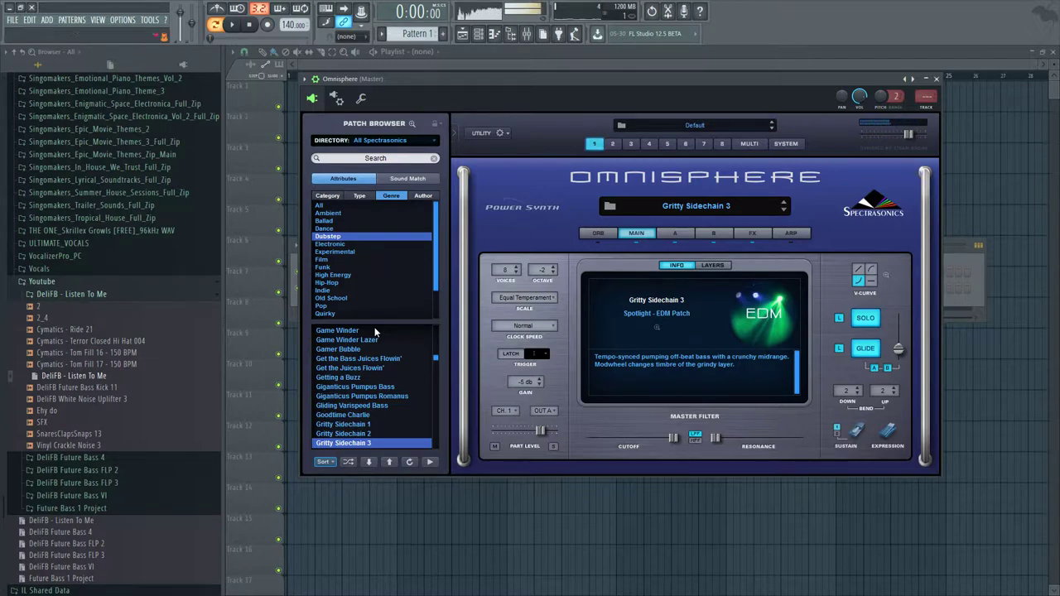
Continue down the Dubstep list from Gritty Skin Bass 1 to Gunky Grit, auditioning the patches.
key(Down)
key(Down)
key(Down)
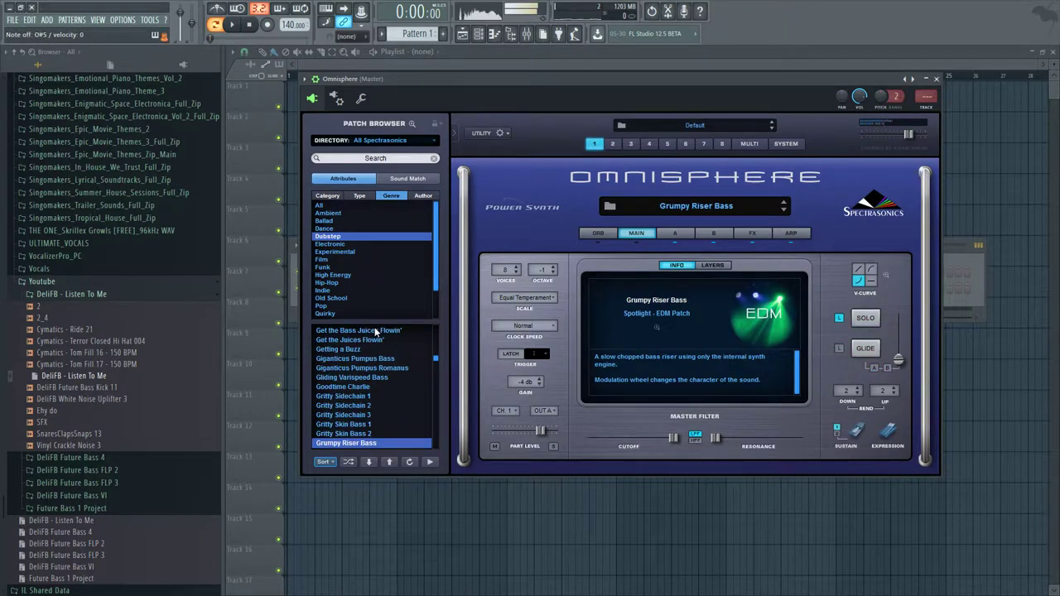
key(Down)
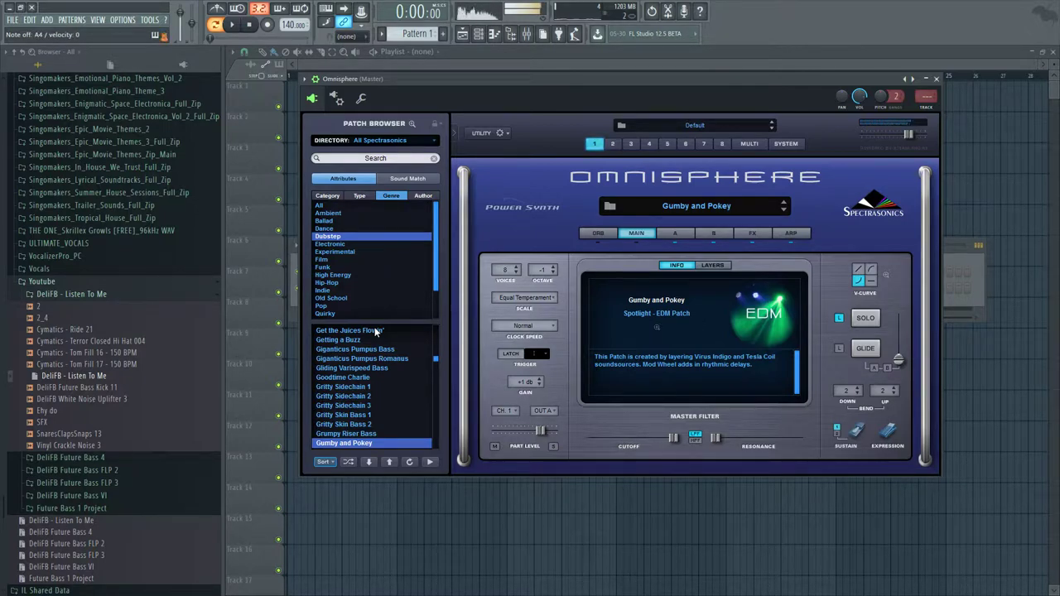
key(Down)
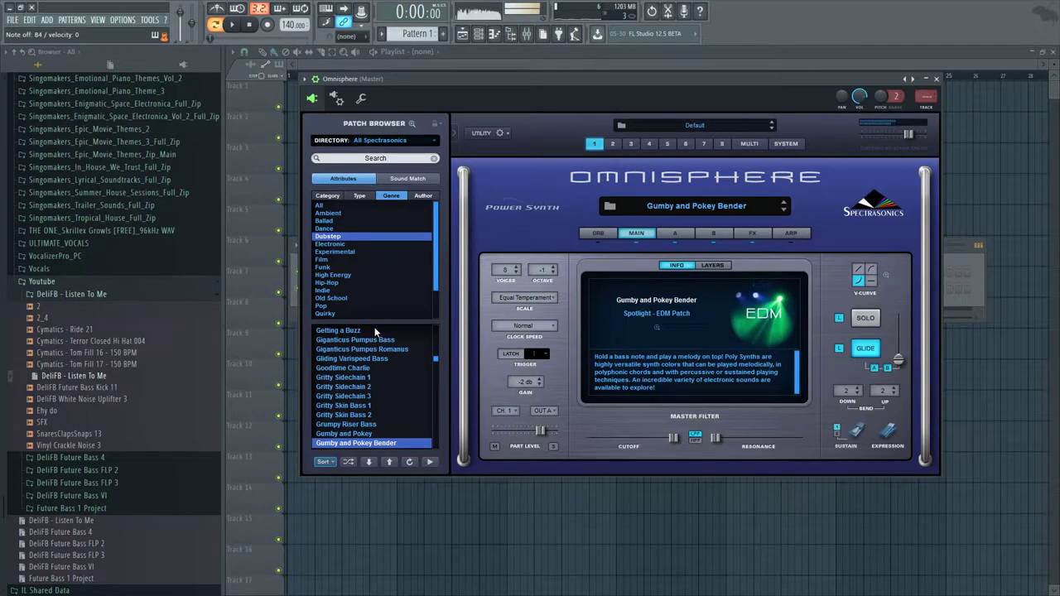
key(Down)
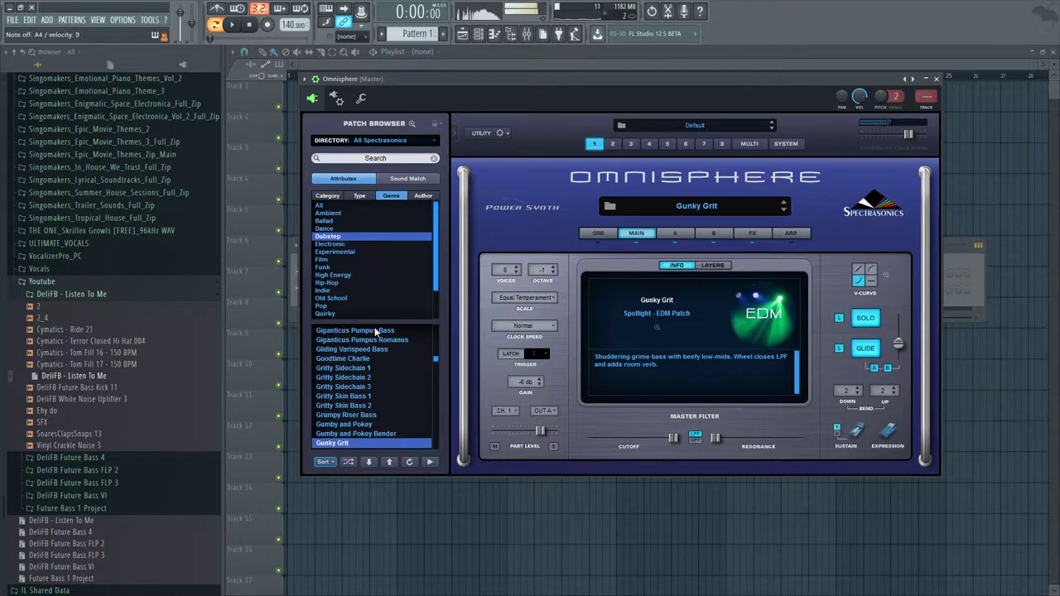
Audition the Dubstep patches in list order from Hard Bobblebass through Hash Pipes.
key(Down)
key(Down)
key(Down)
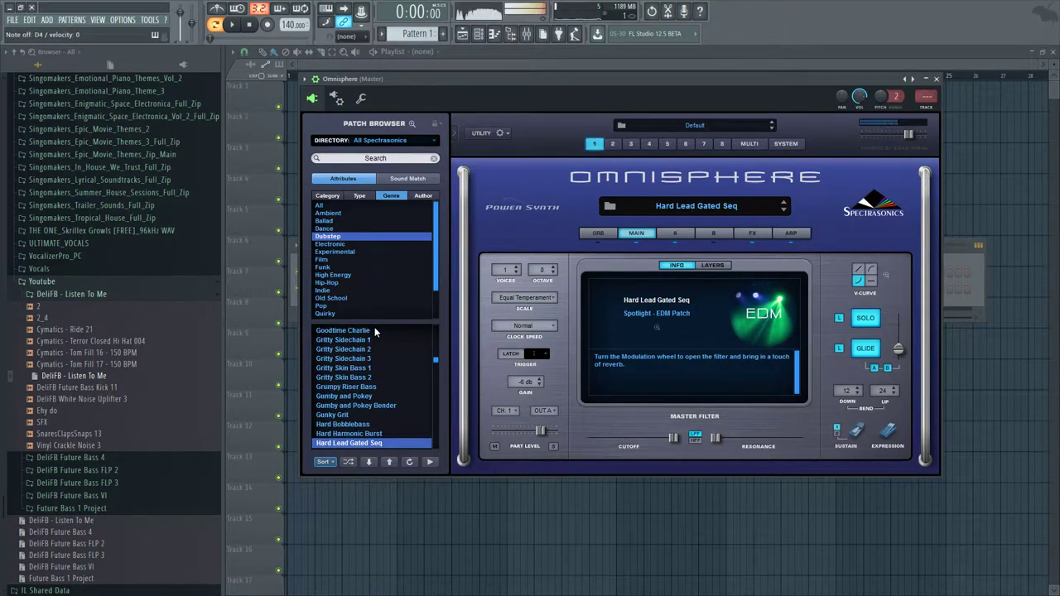
key(Down)
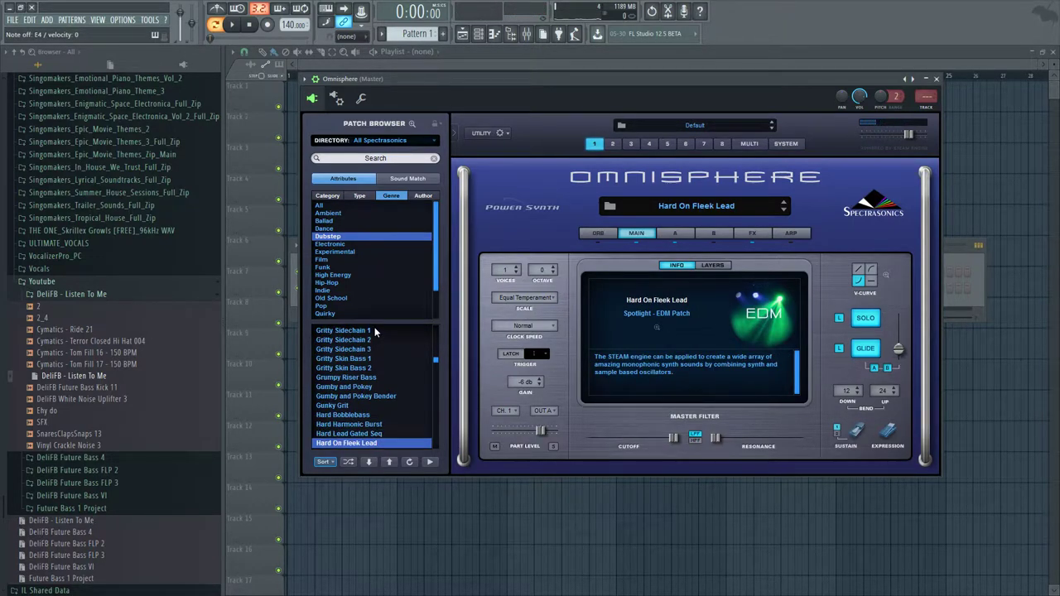
key(Down)
key(Down)
key(Down)
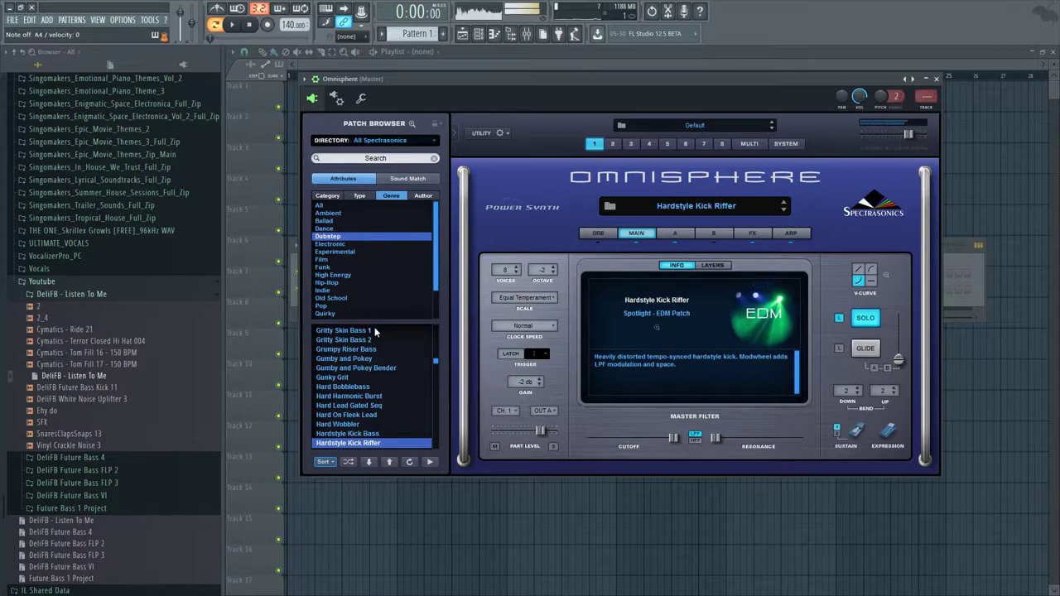
key(Down)
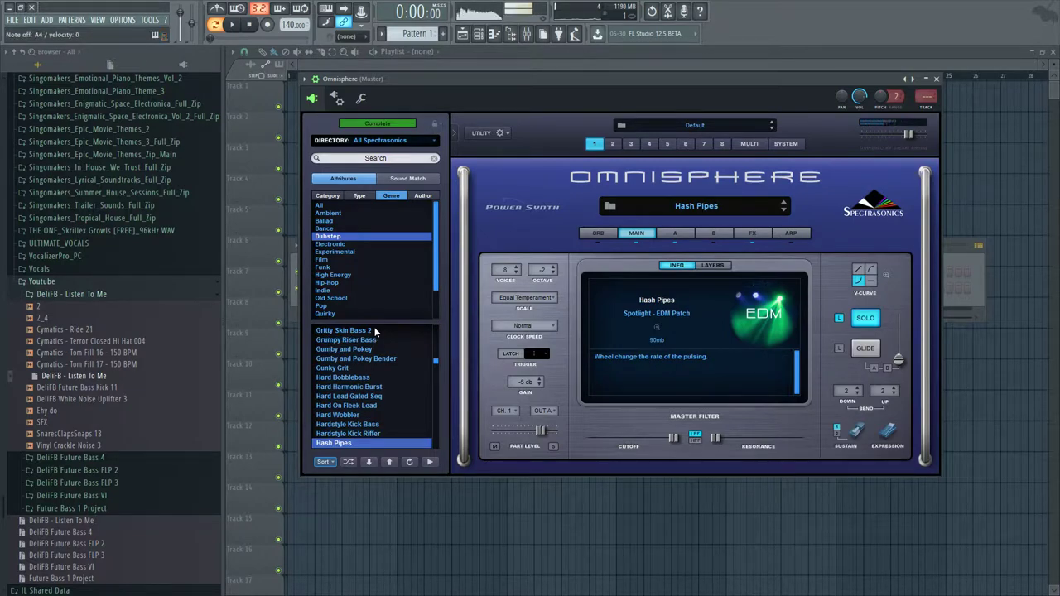
Step through the Dubstep patches from Hateful Drop to Indignant Grind and audition them.
key(Down)
key(Down)
key(Down)
key(Down)
key(Down)
key(Down)
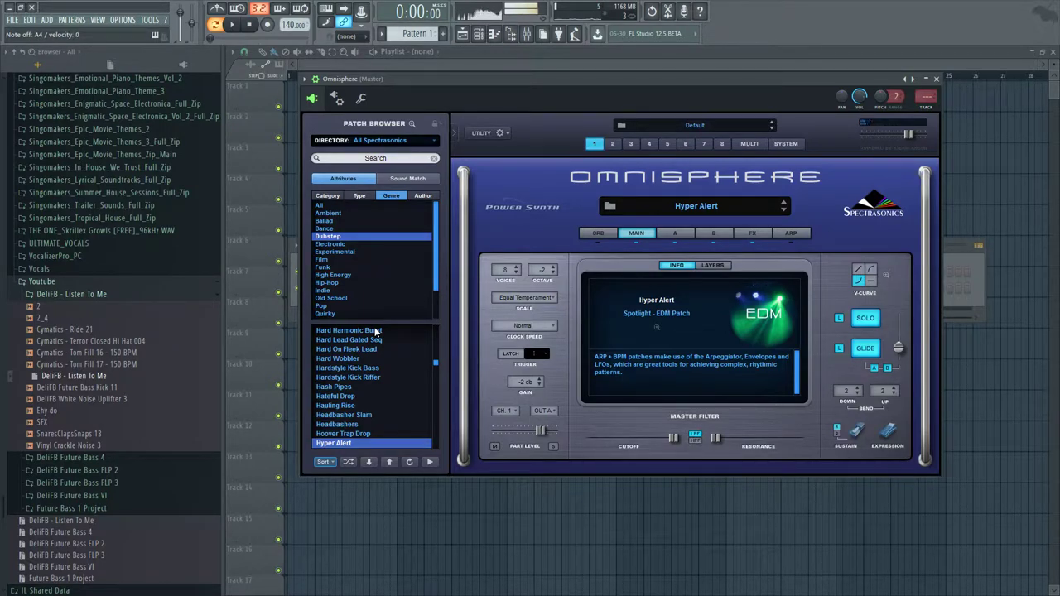
key(Down)
key(Down)
key(Down)
key(Down)
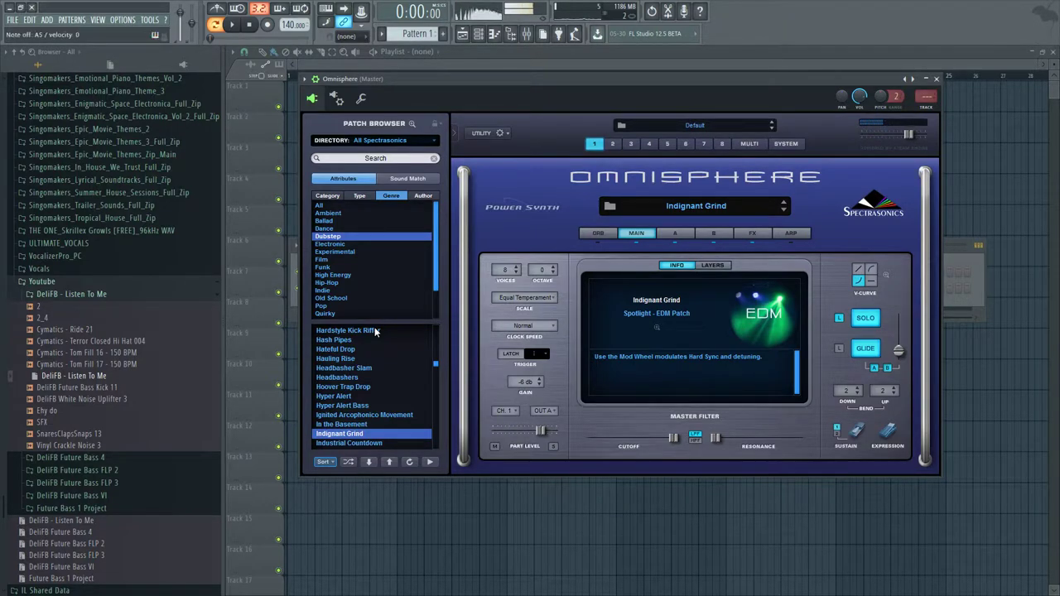
Advance through the Dubstep patches from Industrial Countdown to Its a Trap Kid, auditioning along the way.
key(Down)
key(Down)
key(Down)
key(Down)
key(Down)
key(Down)
key(Down)
key(Down)
key(Down)
key(Down)
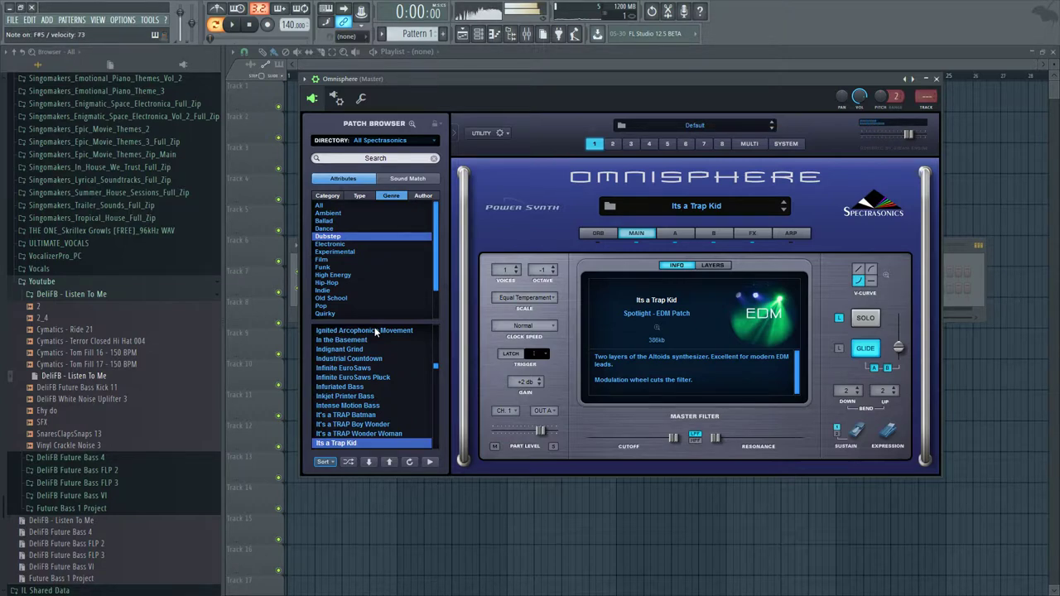
Audition the Dubstep patches from Jacked Up the Rip through Kick Me and select Kilowatt Alarm 1.
key(Down)
key(Down)
key(Down)
key(Down)
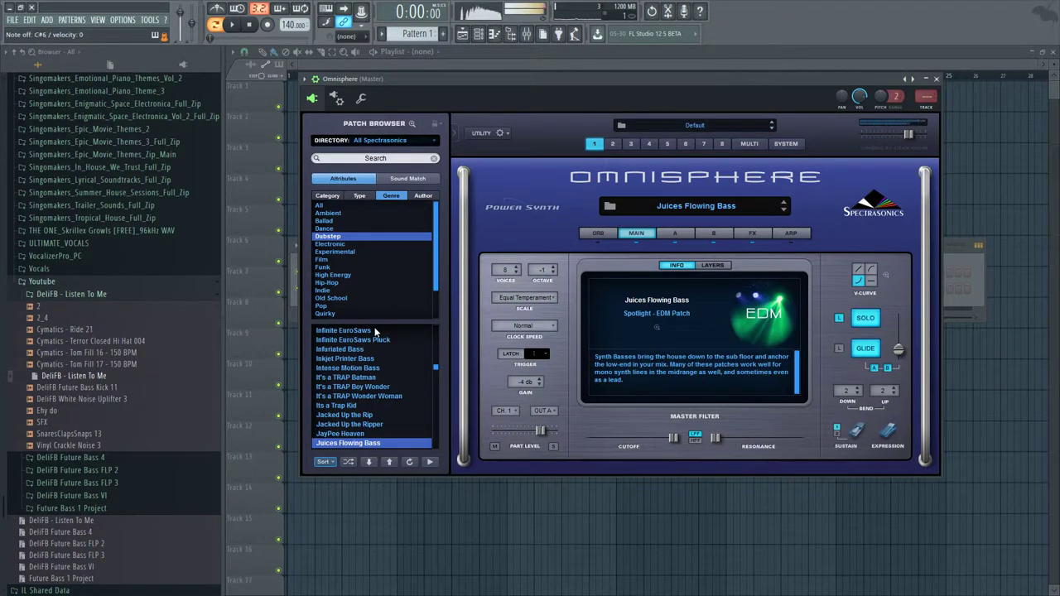
key(Down)
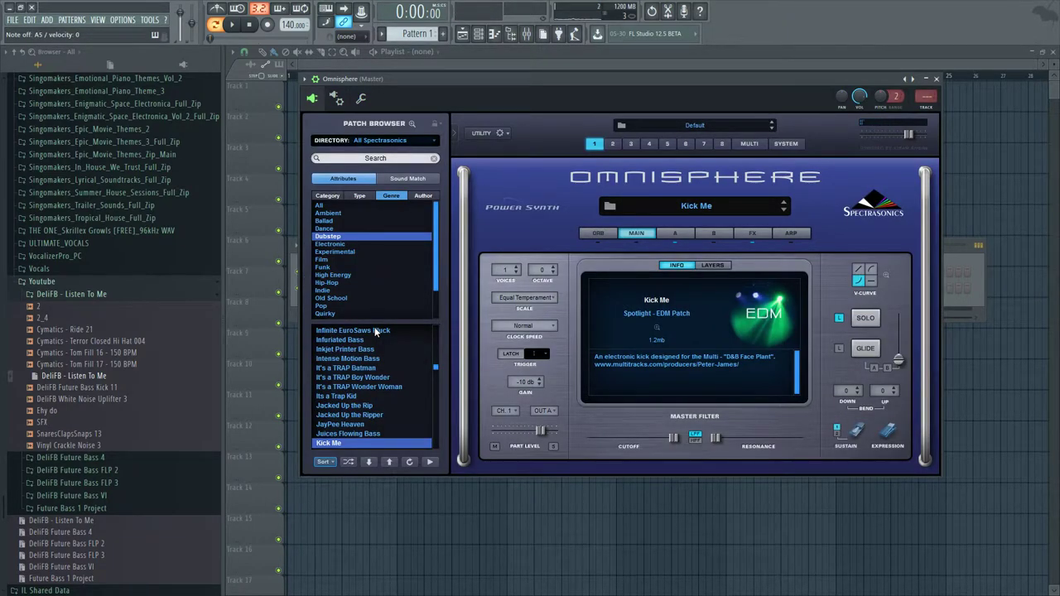
key(Down)
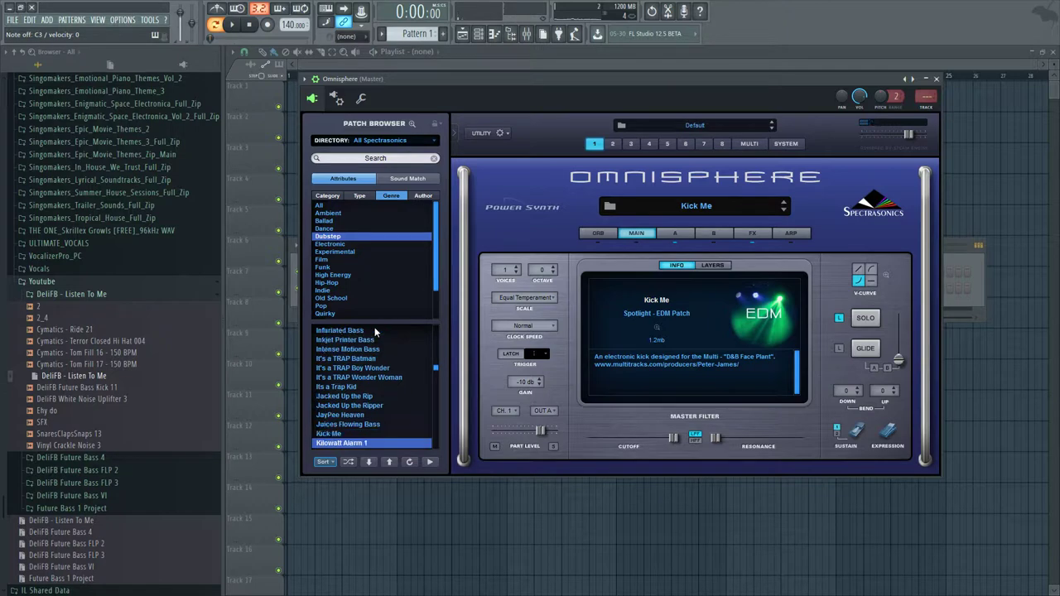
Audition the Dubstep patches in list order from Kilowatt Alarm 2 through Lazy Pumper.
key(Down)
key(Down)
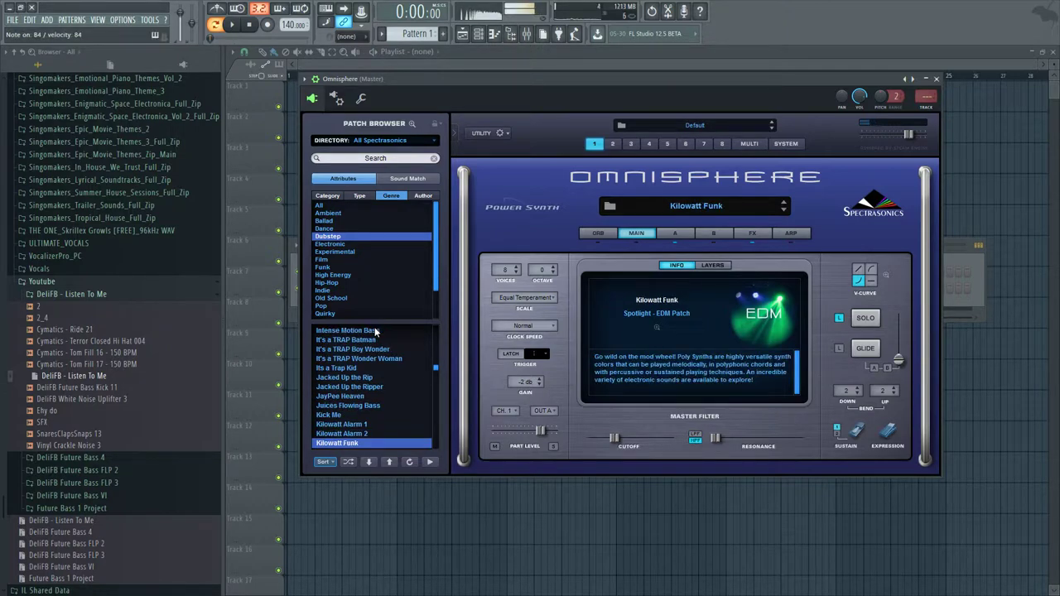
key(Down)
key(Down)
key(Down)
key(Down)
key(Down)
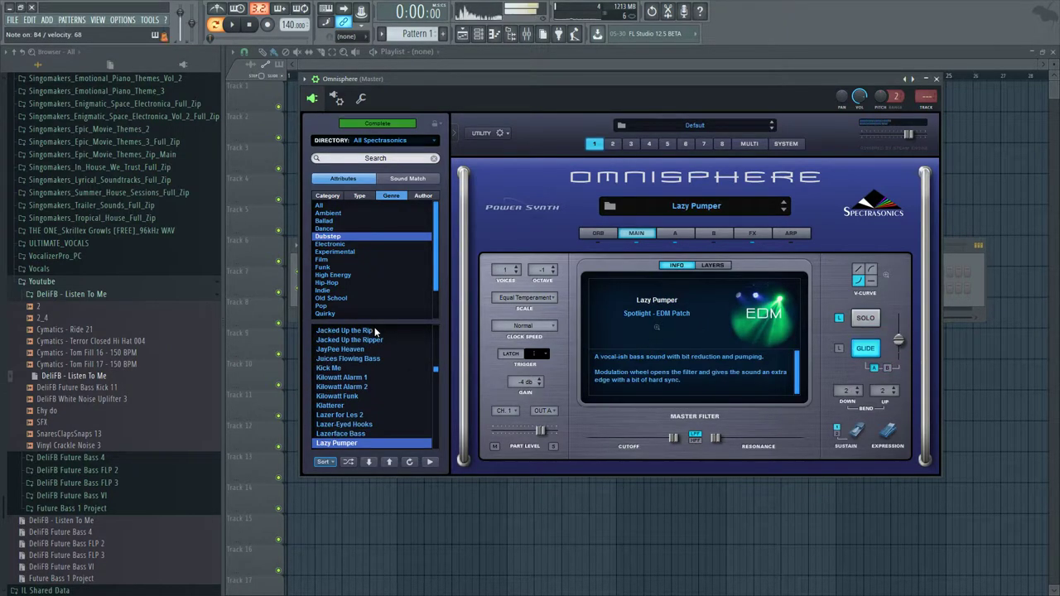
Step through the Dubstep patches from Lazy Pumper Lead to Little Bit Buzzed 3 and audition them.
key(Down)
key(Down)
key(Down)
key(Down)
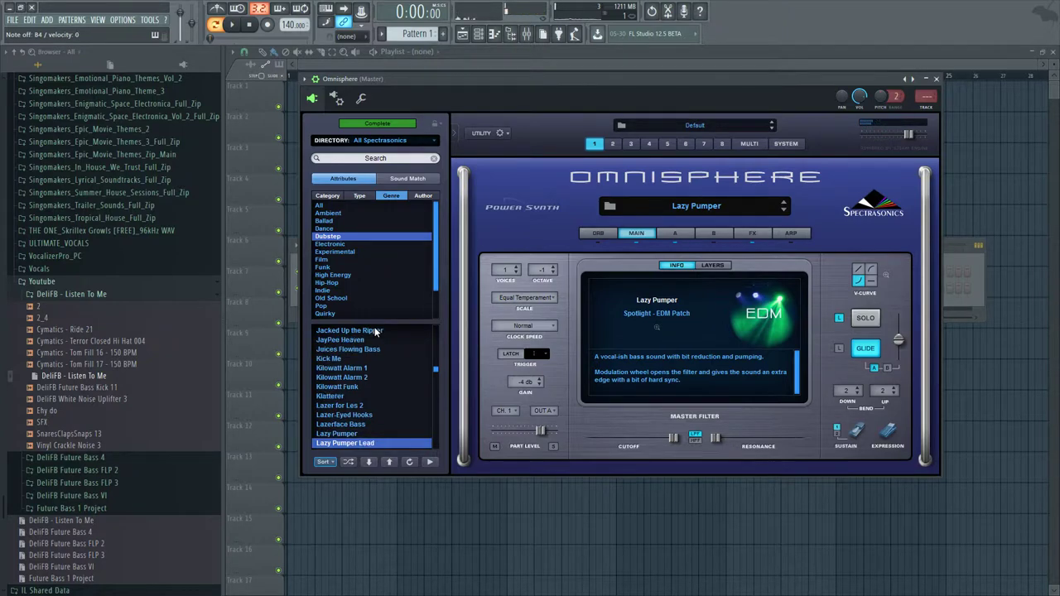
key(Down)
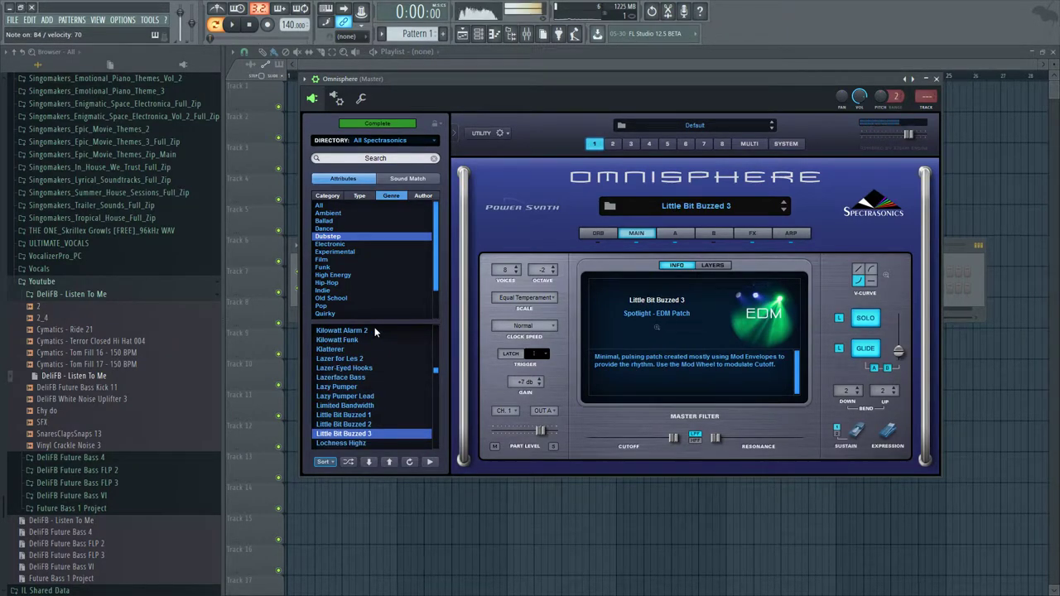
Advance through the Dubstep patches from Lochness Highz to Mad Wow, auditioning along the way.
key(Down)
key(Down)
key(Down)
key(Down)
key(Down)
key(Down)
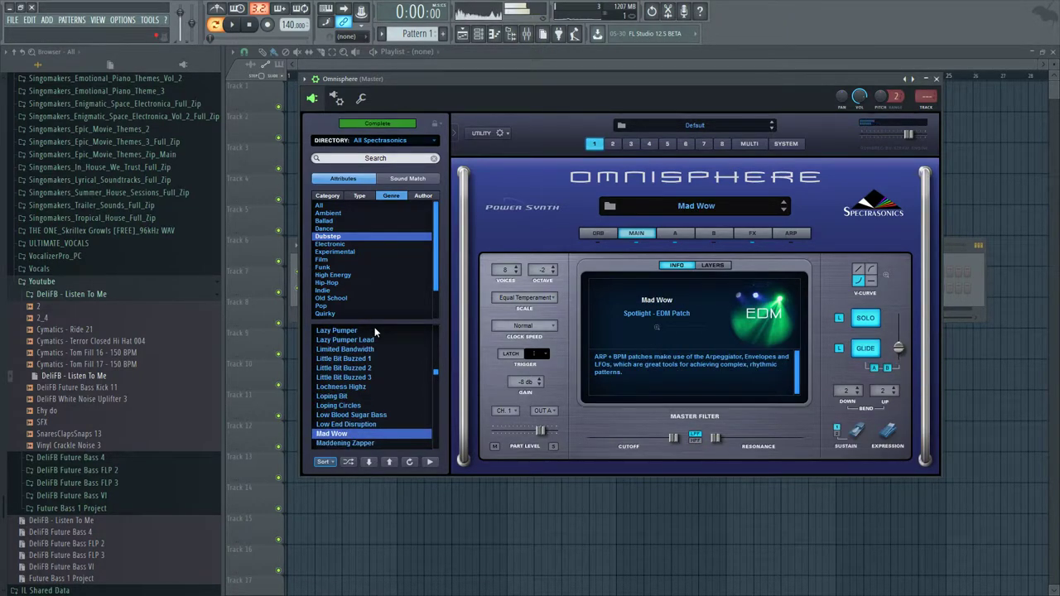
Audition the Dubstep patches from Maddening Zapper through Man At The Pump Lead, including Mainframe Triplet Pluck 1.
key(Down)
key(Down)
key(Down)
key(Down)
key(Down)
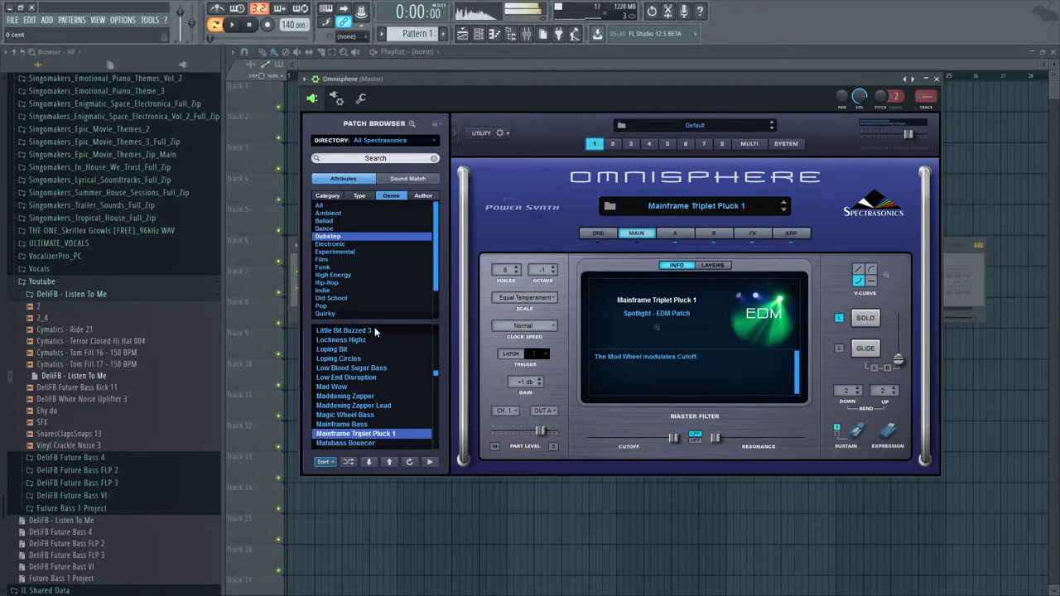
key(Down)
key(Down)
key(Down)
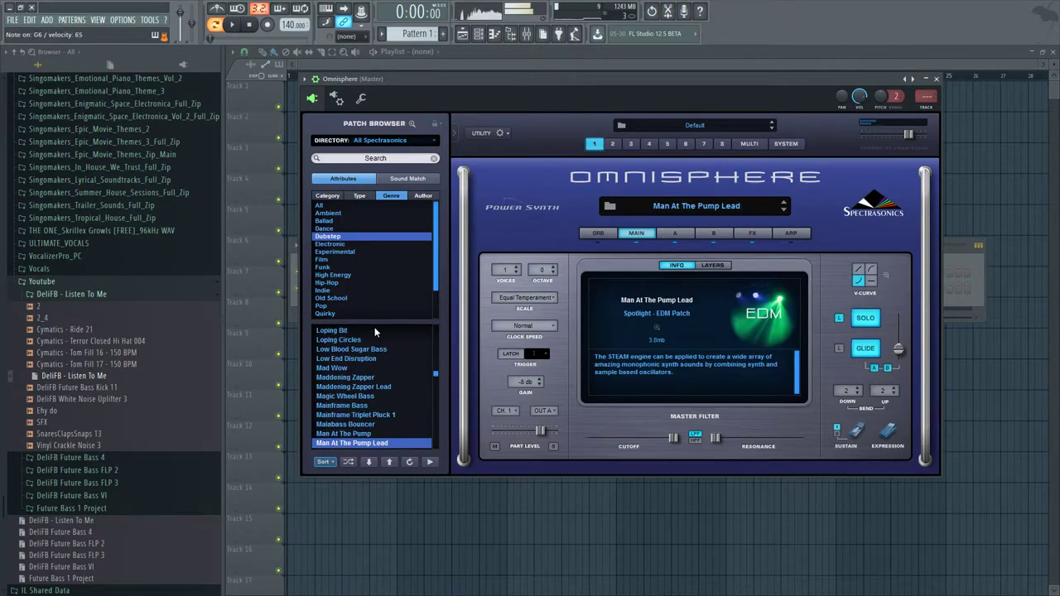
Step through the Dubstep patches from Maniac Leader to Mind over Metal, auditioning Melchizedek 2 and Metallic Red Bass.
key(Down)
key(Down)
key(Down)
key(Down)
key(Down)
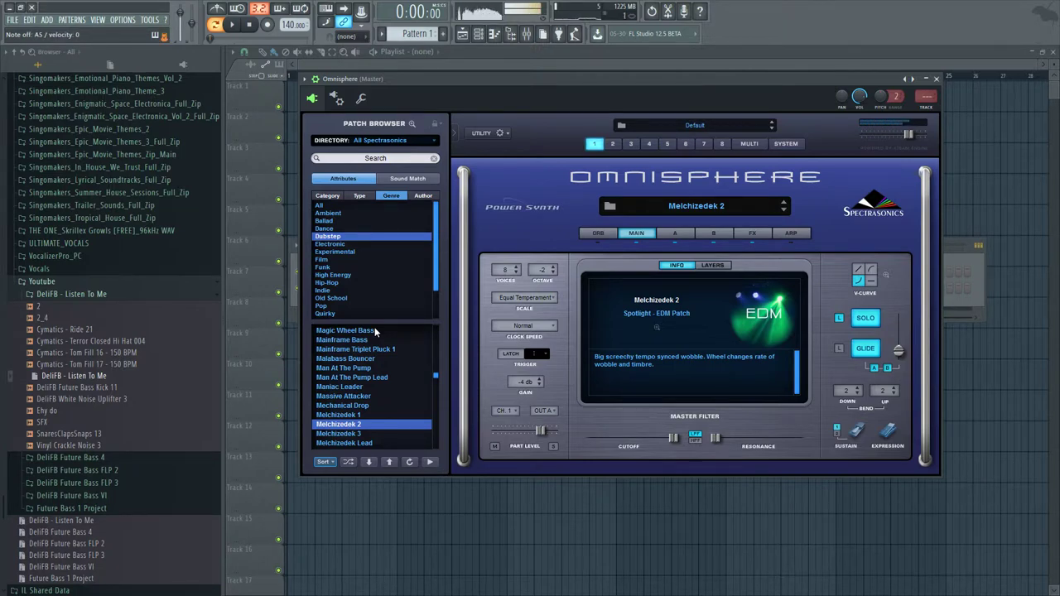
key(Down)
key(Down)
key(Down)
key(Down)
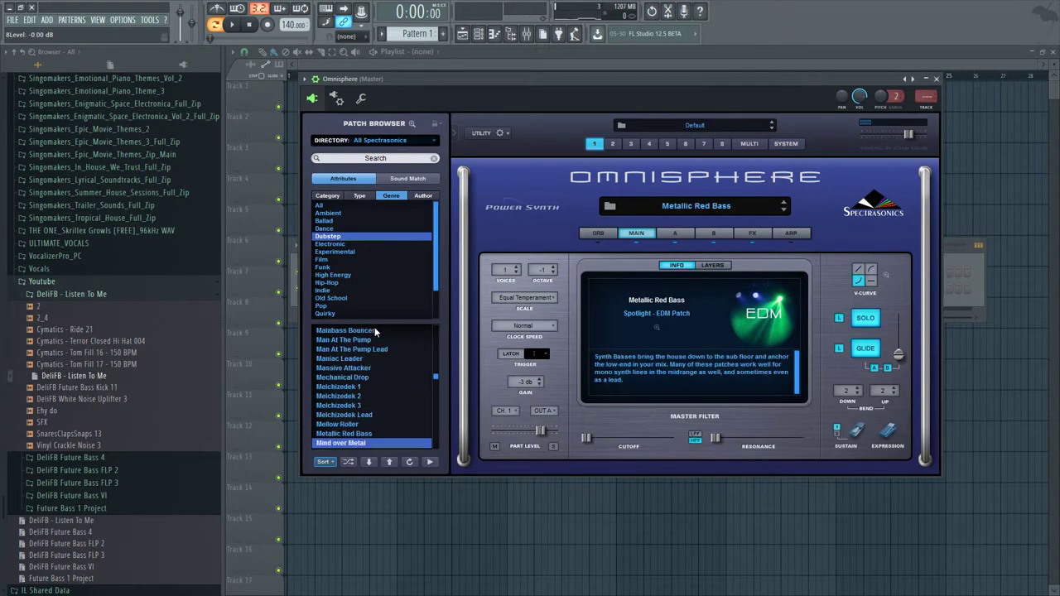
Advance through the Dubstep patches from Mind over Metal Blast to Nastay Dropper, auditioning Muscle Juno Pump along the way.
key(Down)
key(Down)
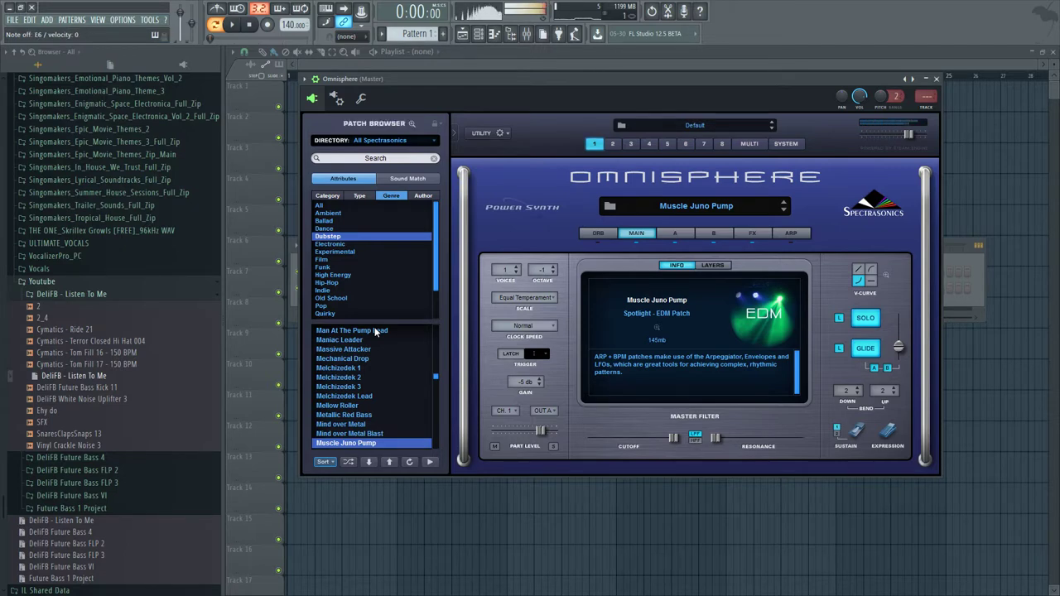
key(Down)
key(Down)
key(Down)
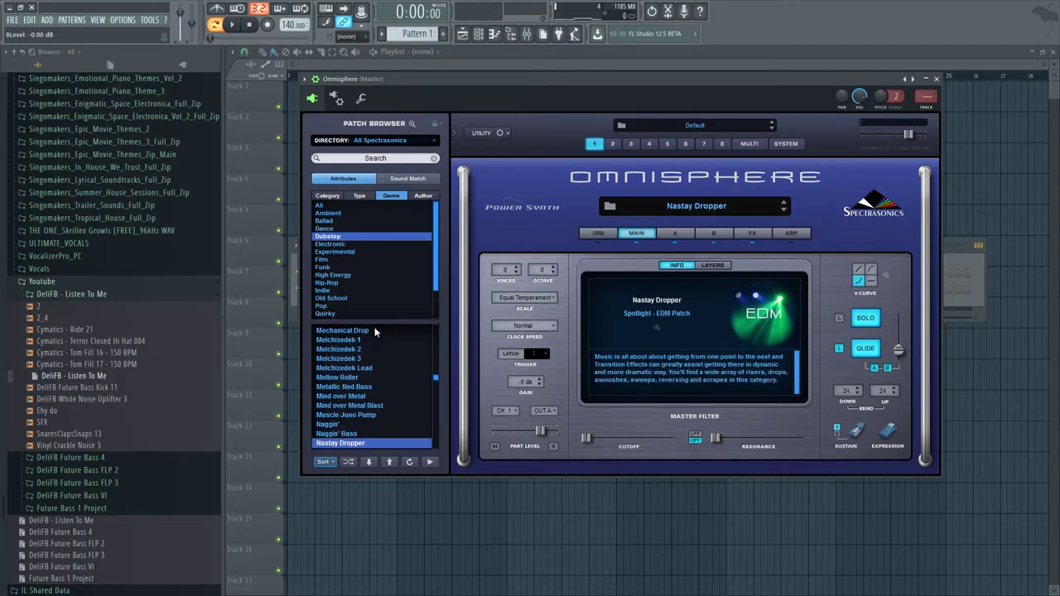